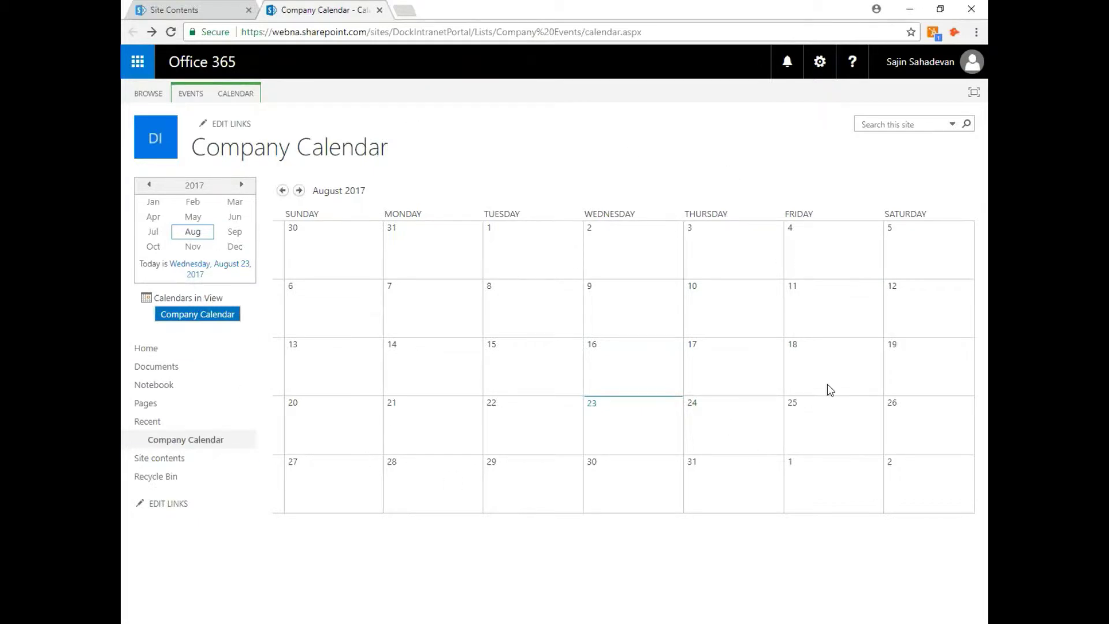
click(821, 63)
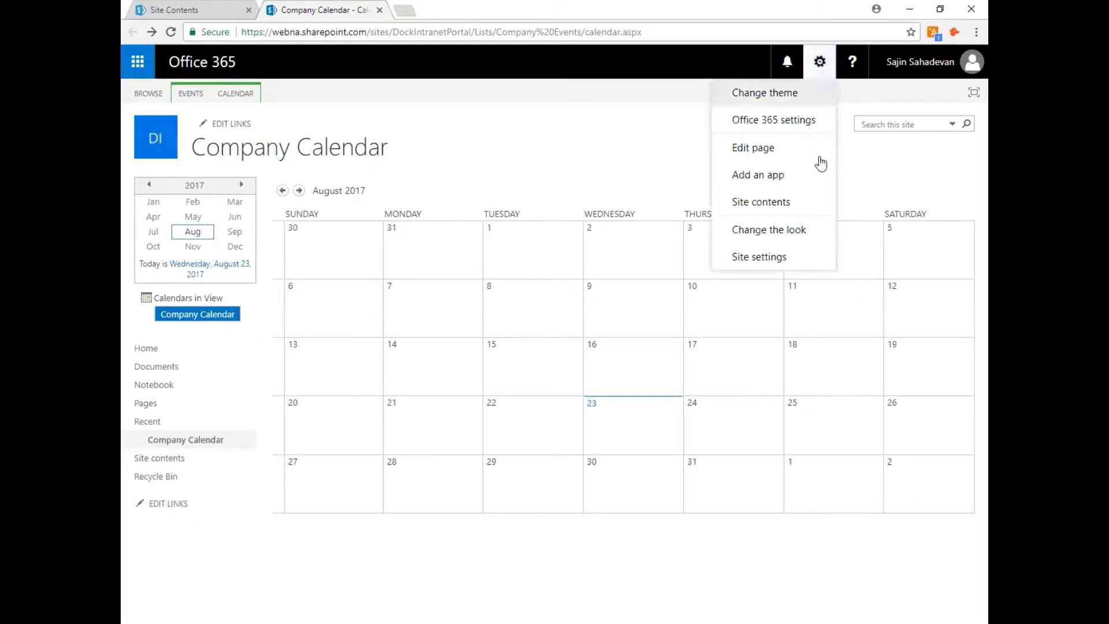
click(787, 176)
click(329, 186)
text(calendar)
click(387, 186)
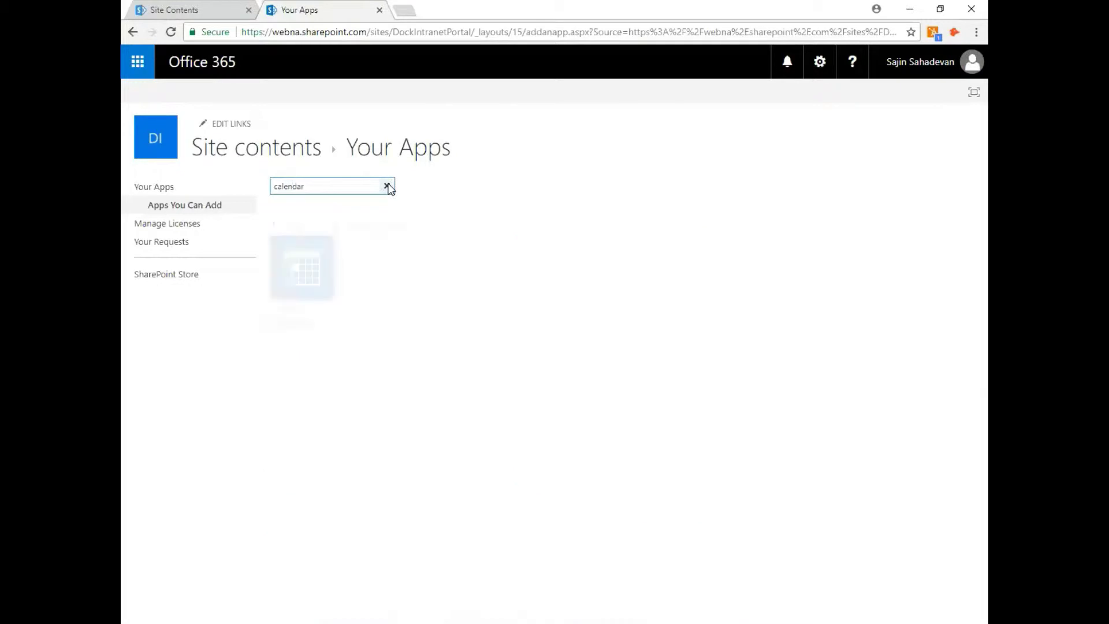
click(312, 276)
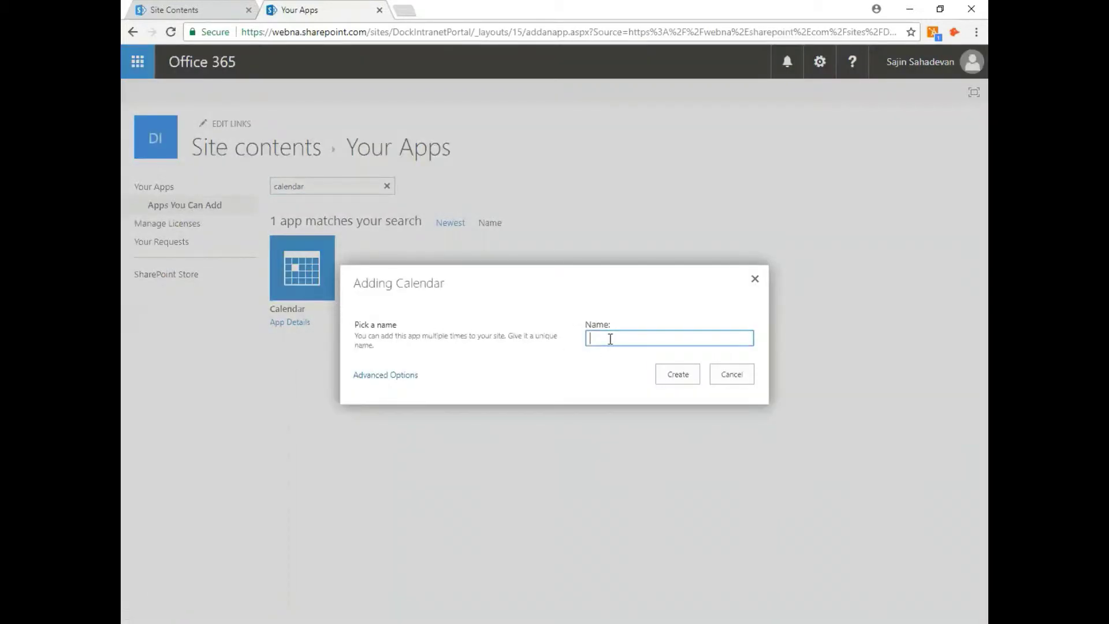
text(sdadsadas)
click(733, 377)
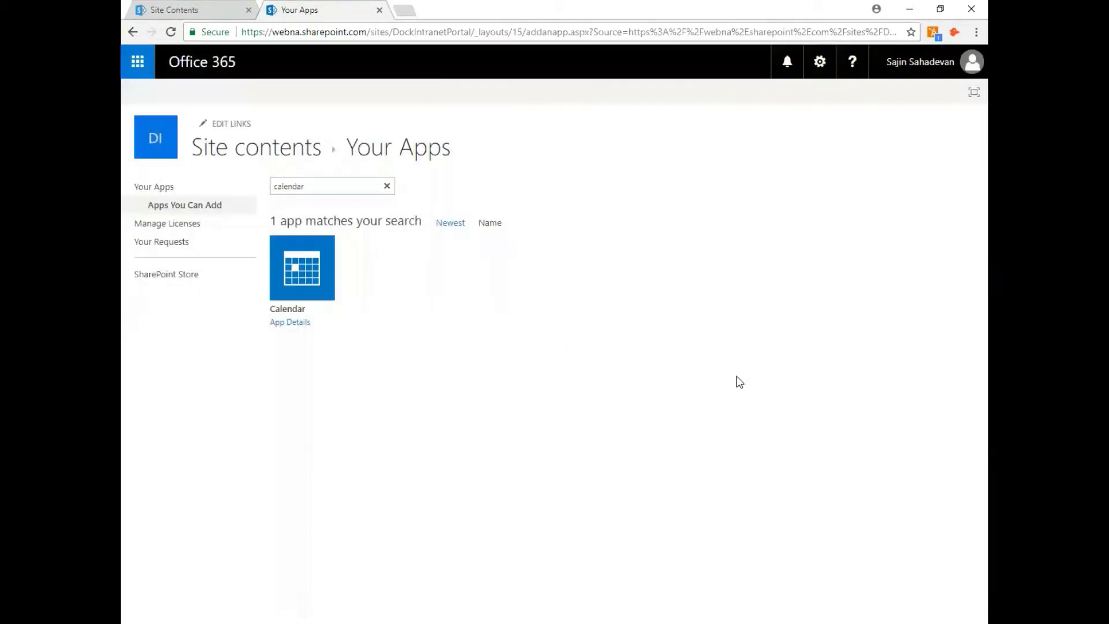
click(129, 36)
click(130, 37)
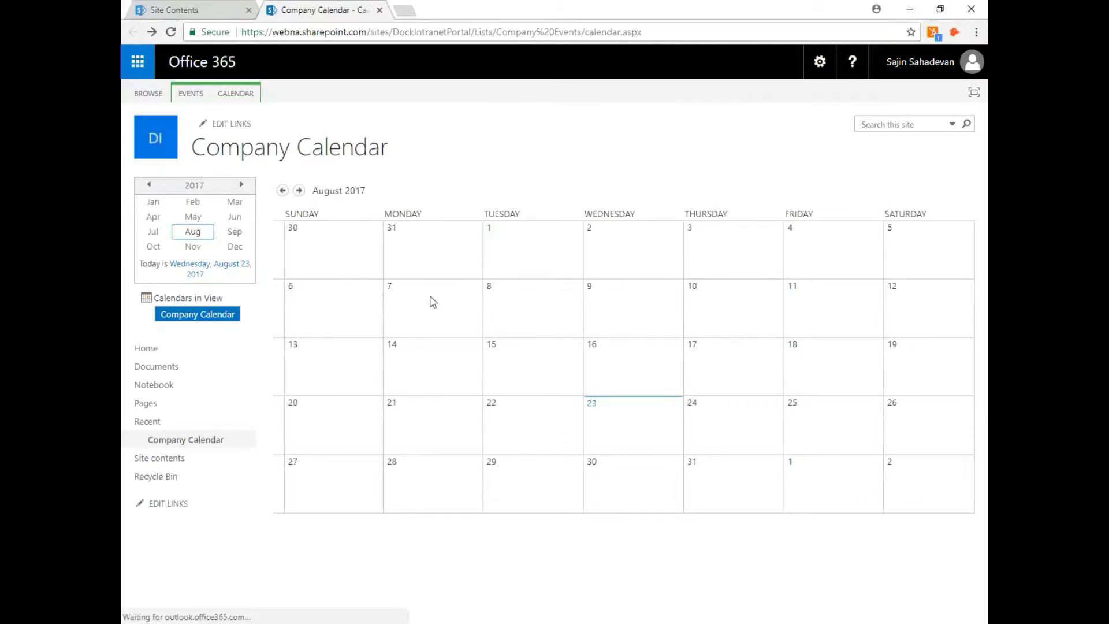
click(298, 190)
click(282, 190)
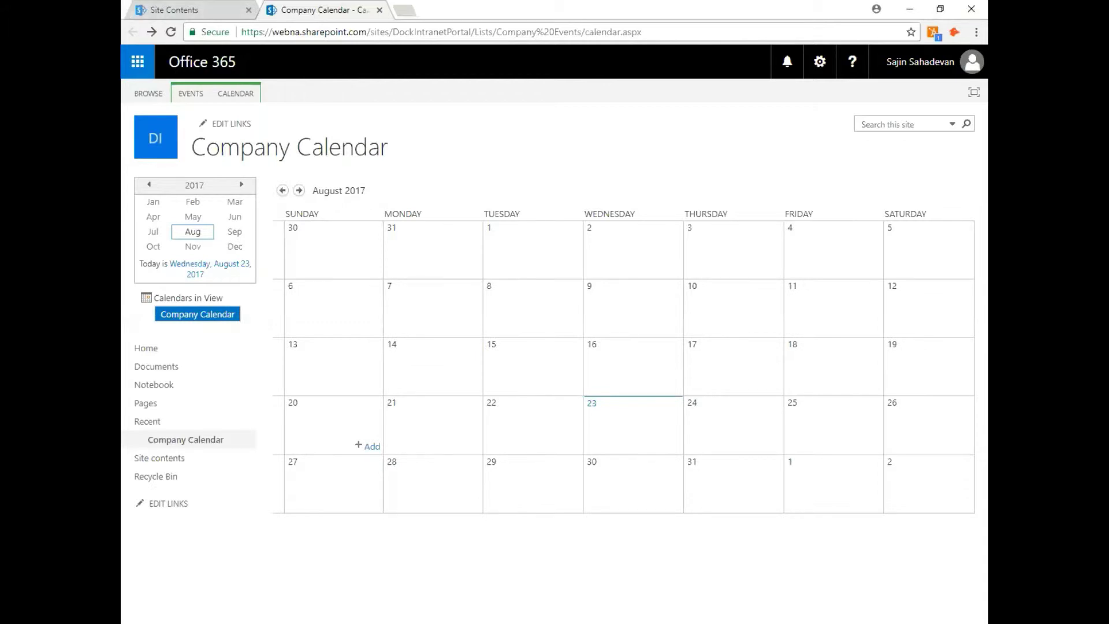
Add a Calendar app named Trade Shows to the site.
click(819, 62)
click(774, 175)
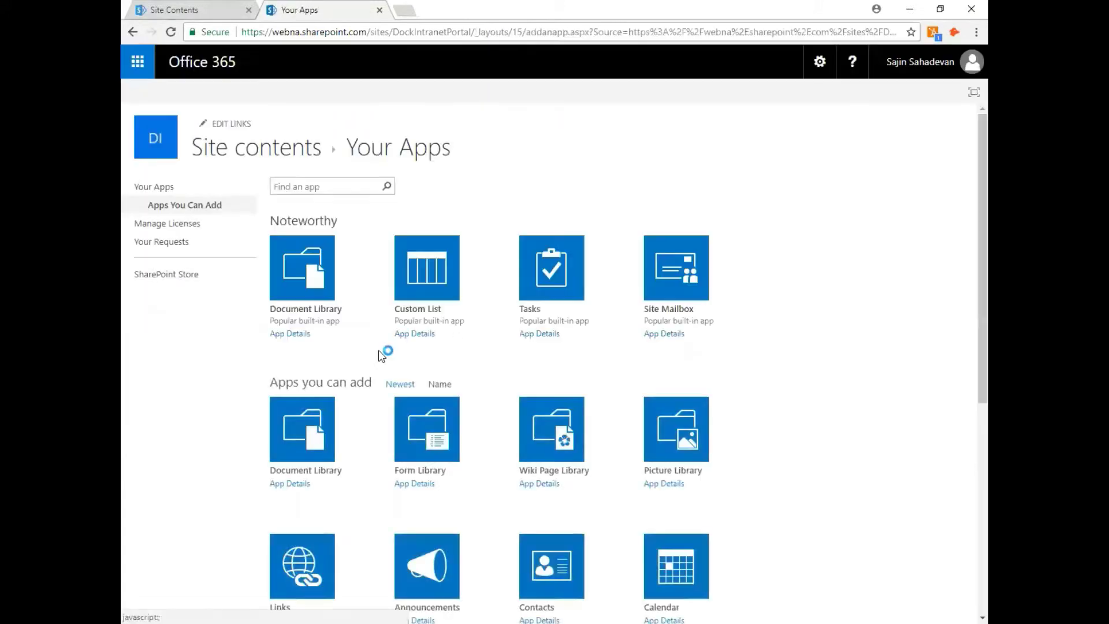
scroll(660, 471, down, 6)
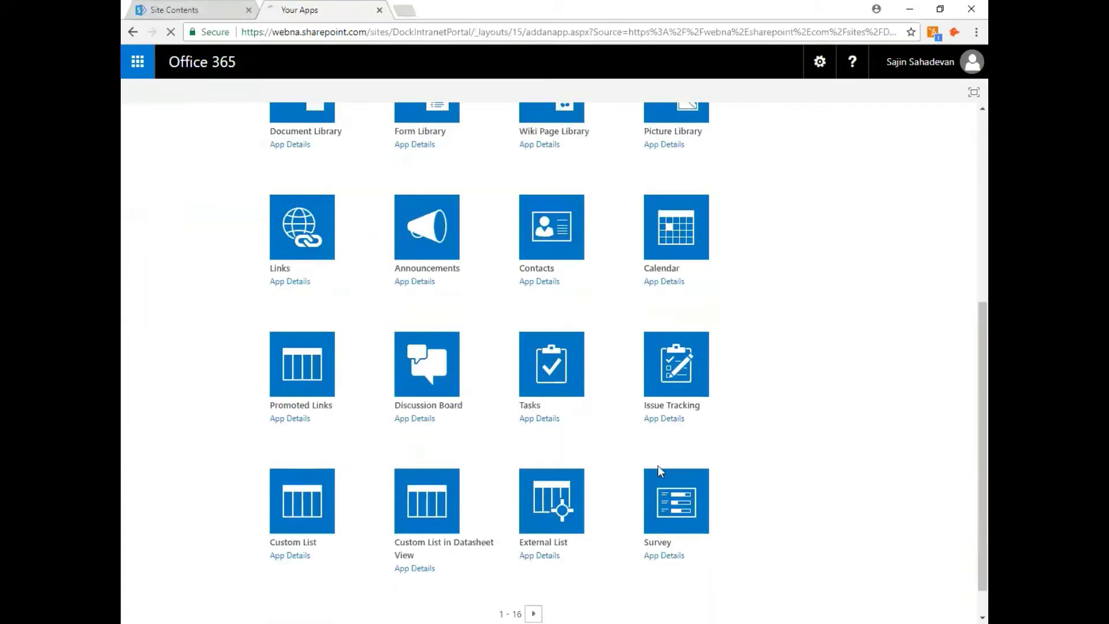
scroll(688, 404, up, 1)
click(682, 263)
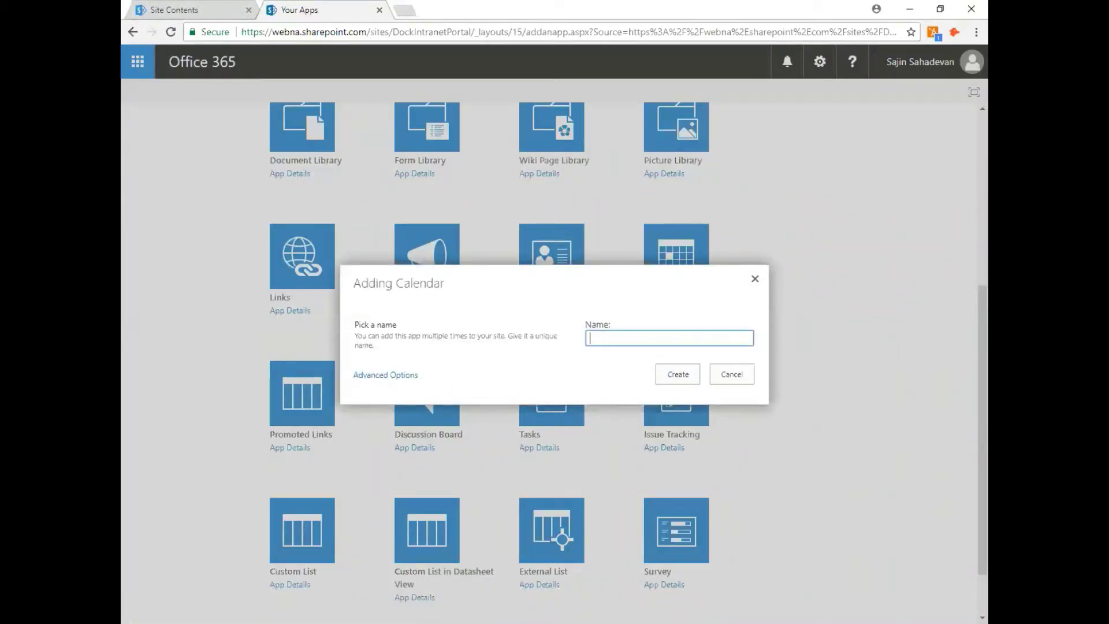
text(Tra)
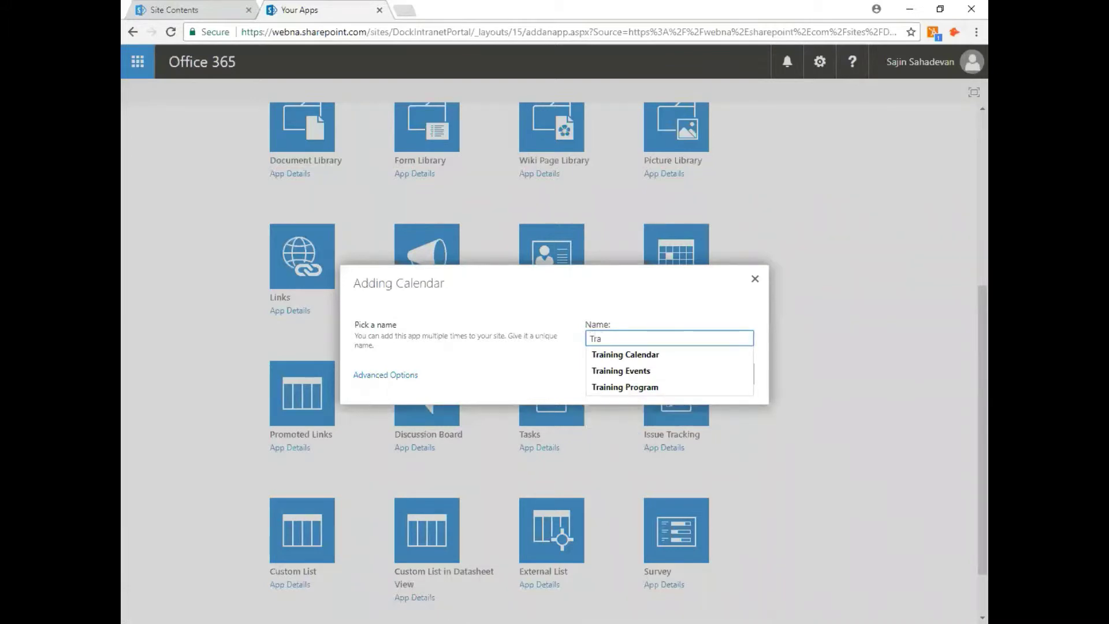
text(de Shows)
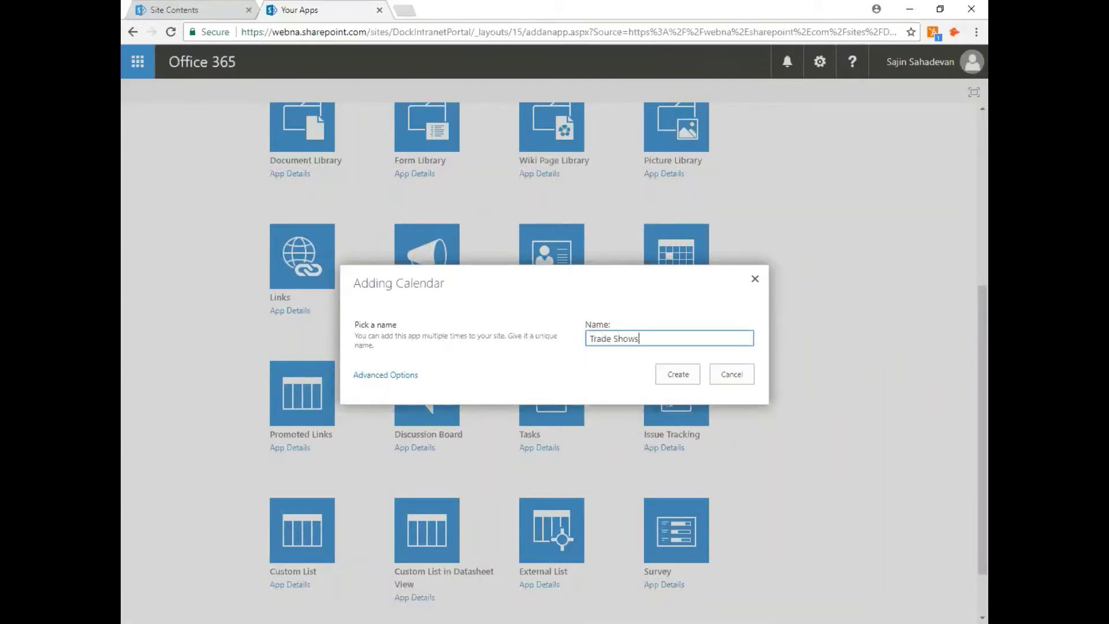
click(678, 374)
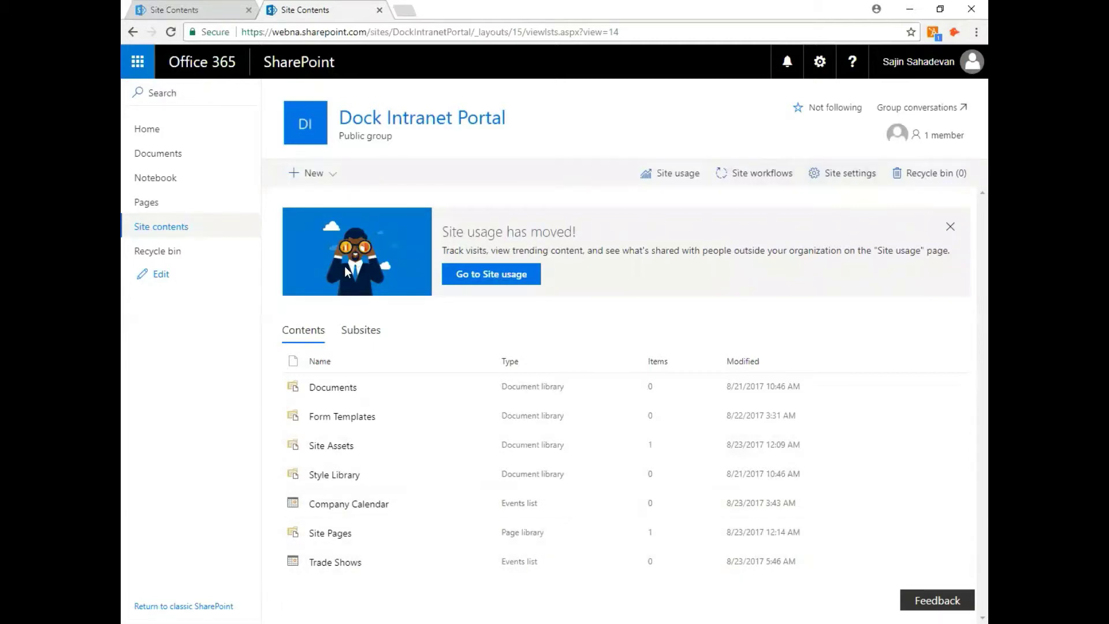
Add another Calendar app named Webinars from the site contents.
click(334, 178)
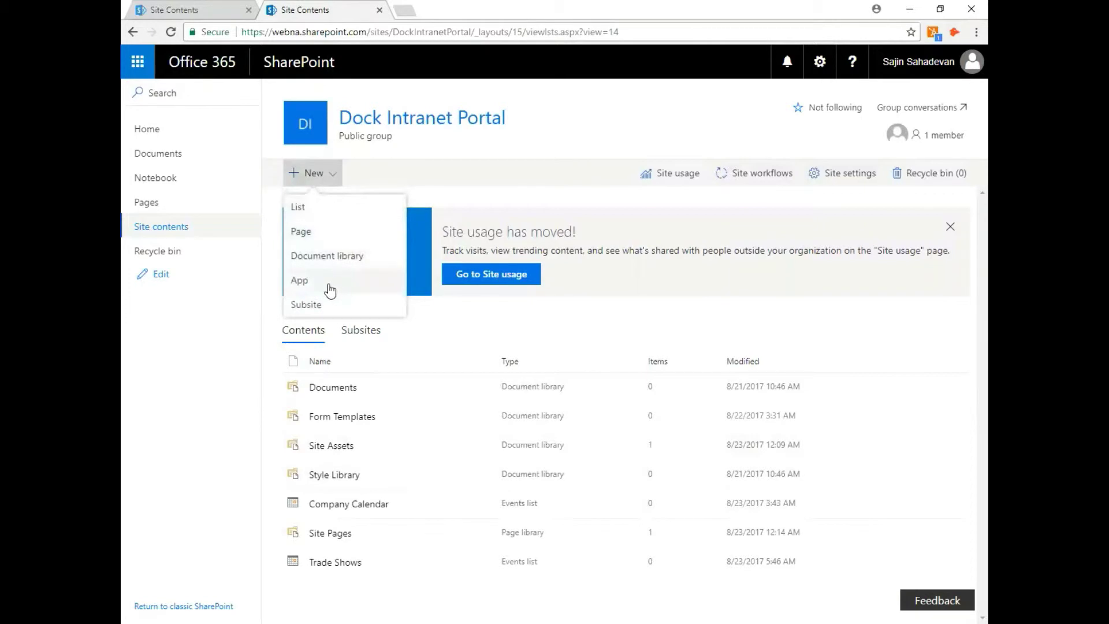
click(322, 175)
click(331, 176)
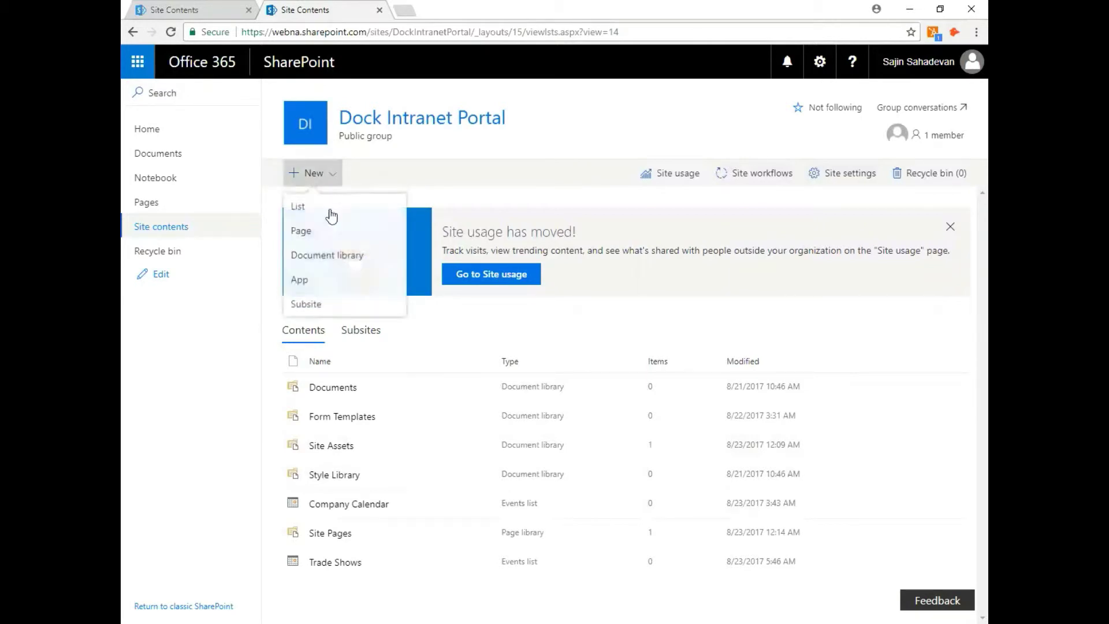
click(324, 284)
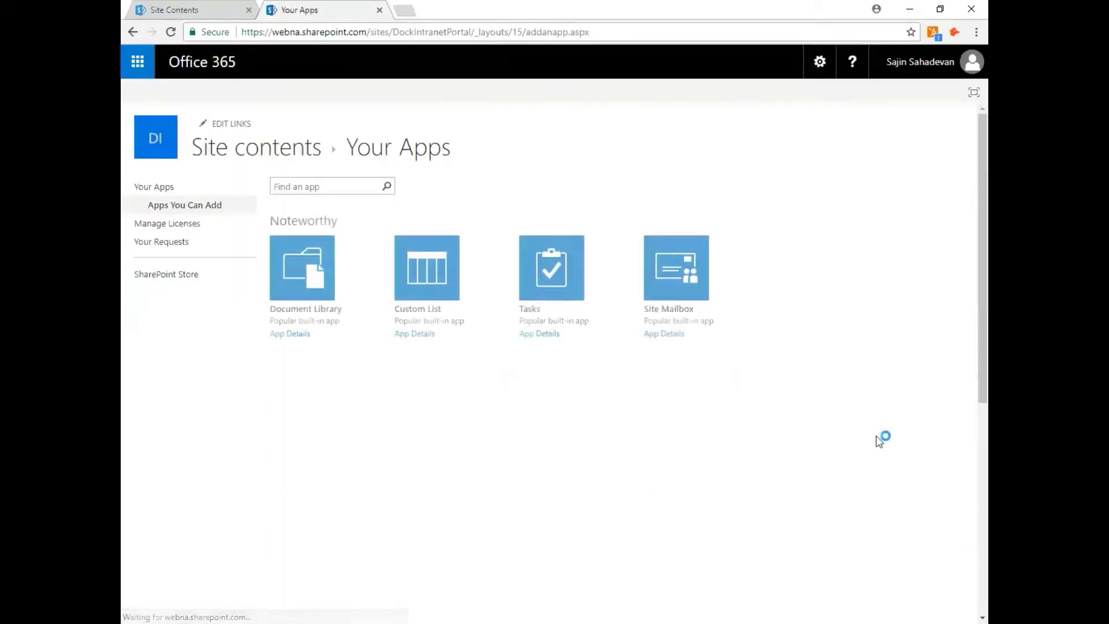
scroll(690, 439, down, 2)
click(691, 438)
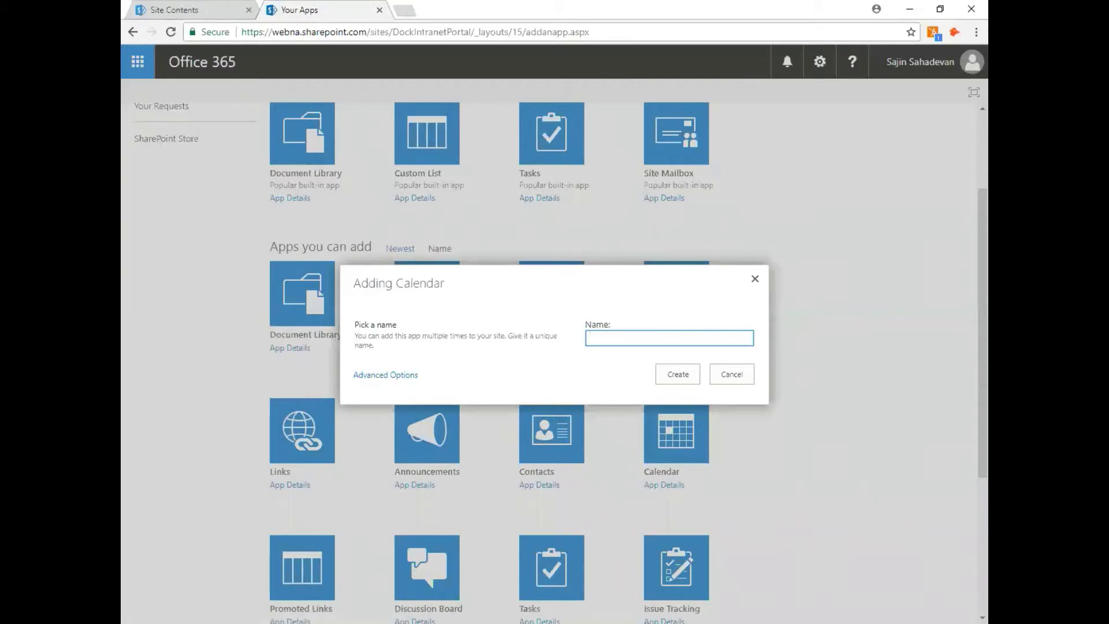
text(Webinars)
click(694, 374)
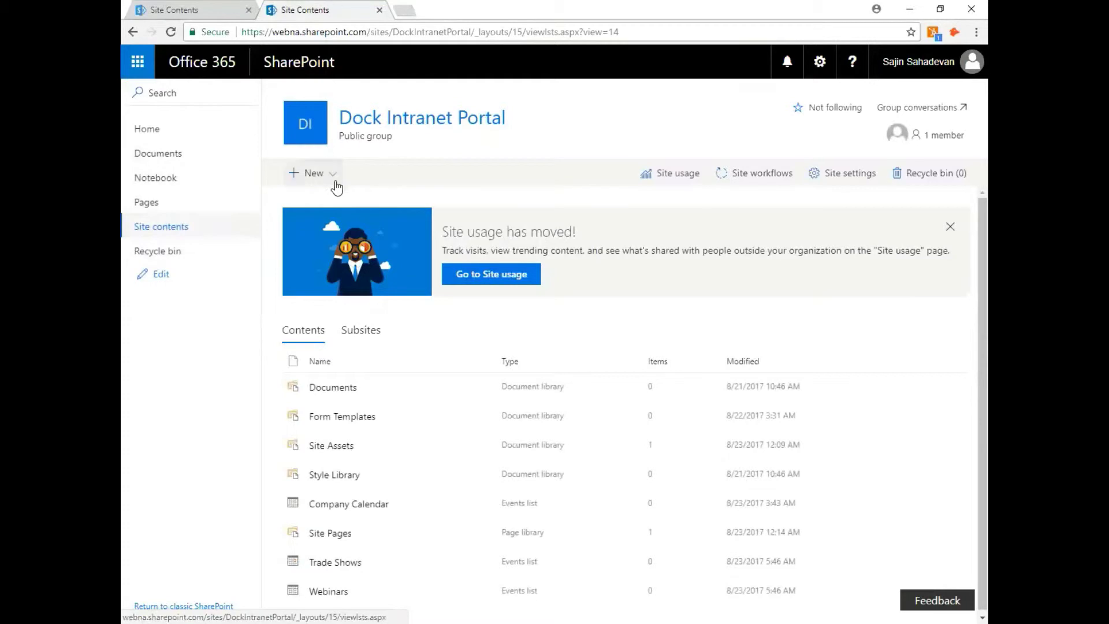
Add the remaining calendar apps, Client Meetings and Internal Meetings, to the site.
click(312, 173)
click(327, 282)
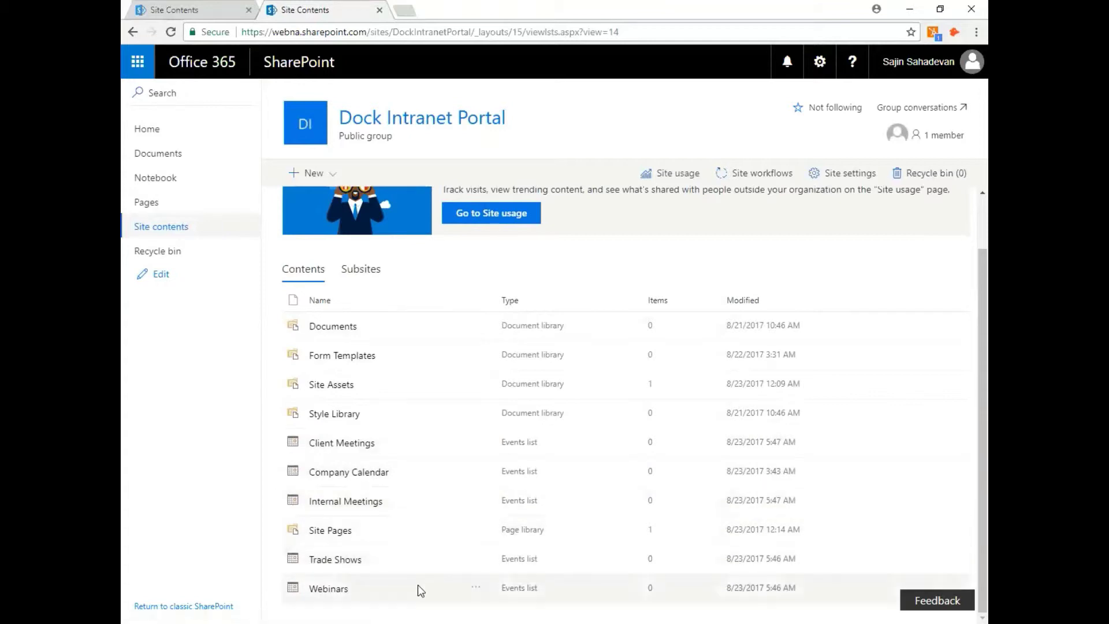
Open Company Calendar from the site contents and close the spare Site Contents browser tab.
scroll(422, 565, up, 1)
scroll(422, 562, down, 1)
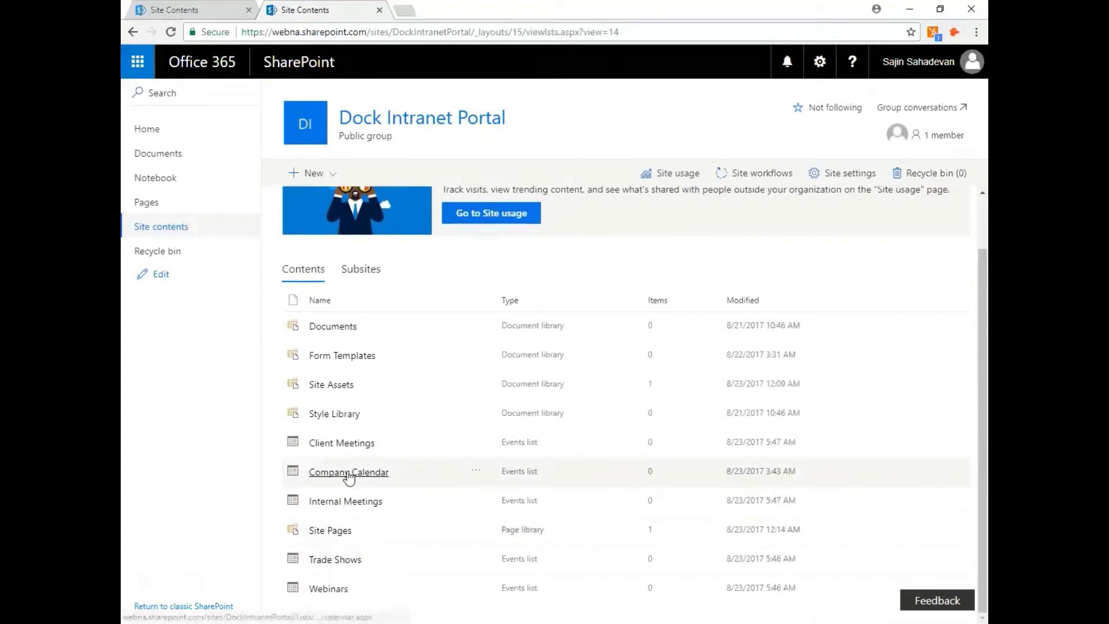
click(348, 474)
click(379, 10)
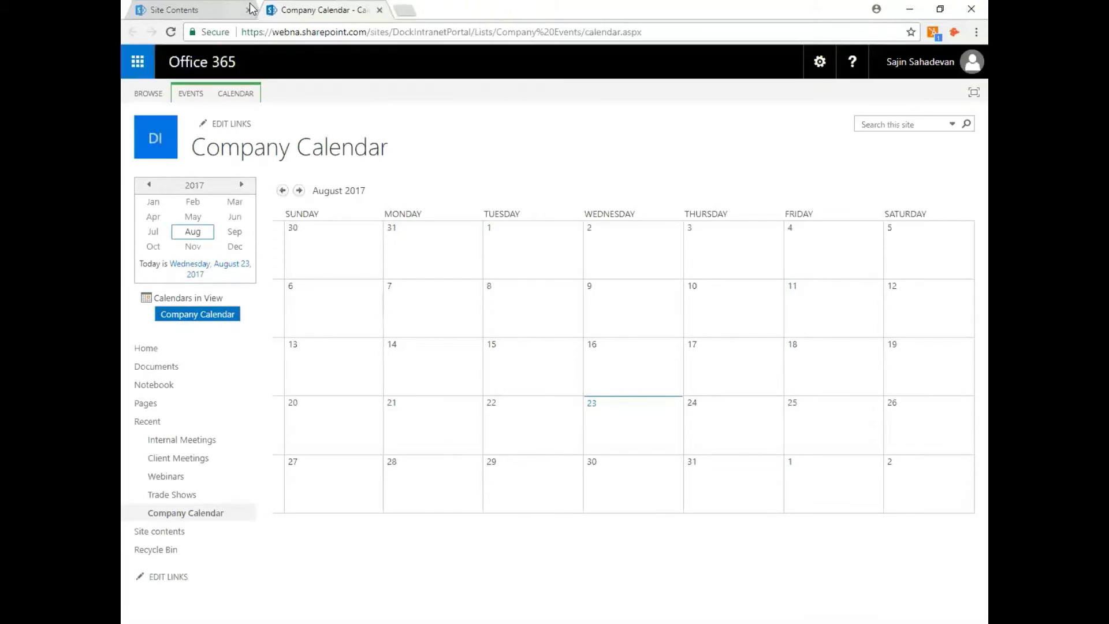
click(249, 10)
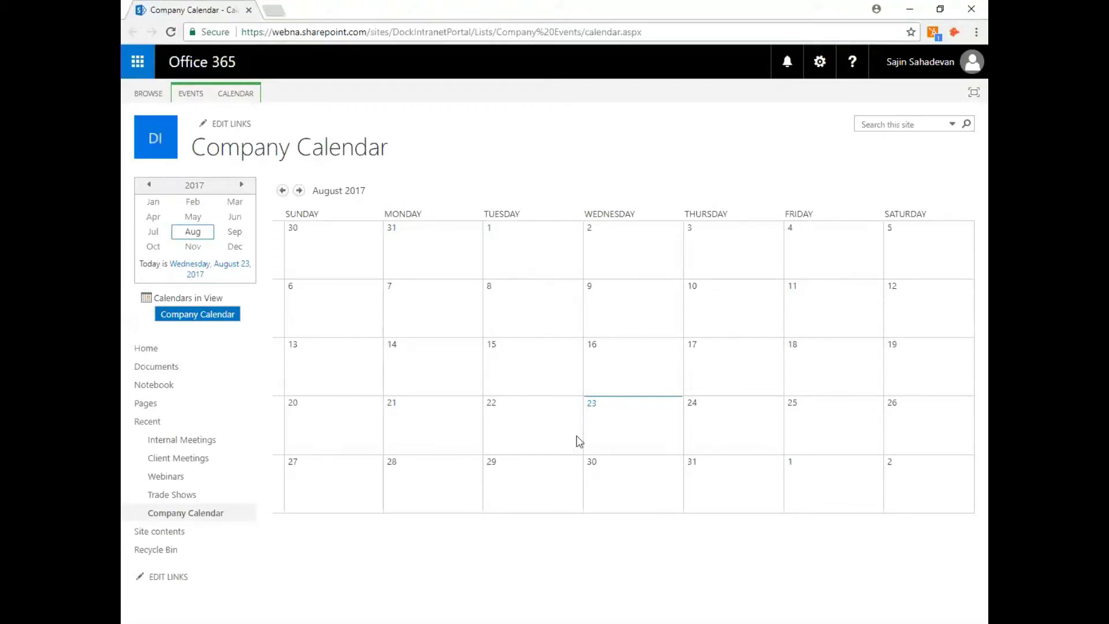
Create a new overlay calendar for Company Calendar, named Trade Show and of type SharePoint.
click(234, 96)
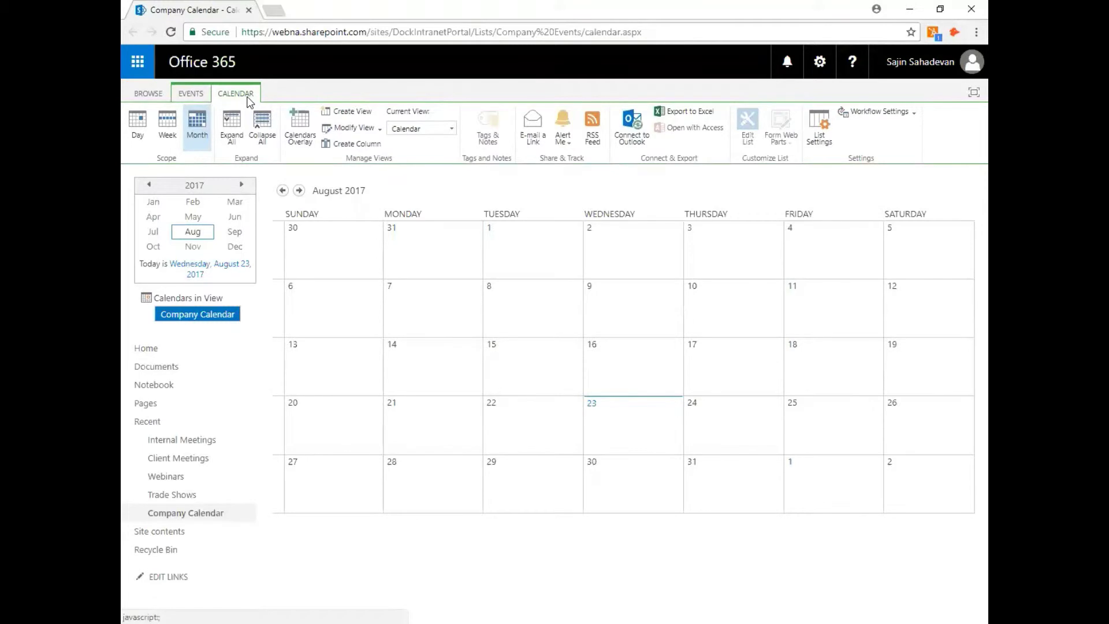
click(300, 126)
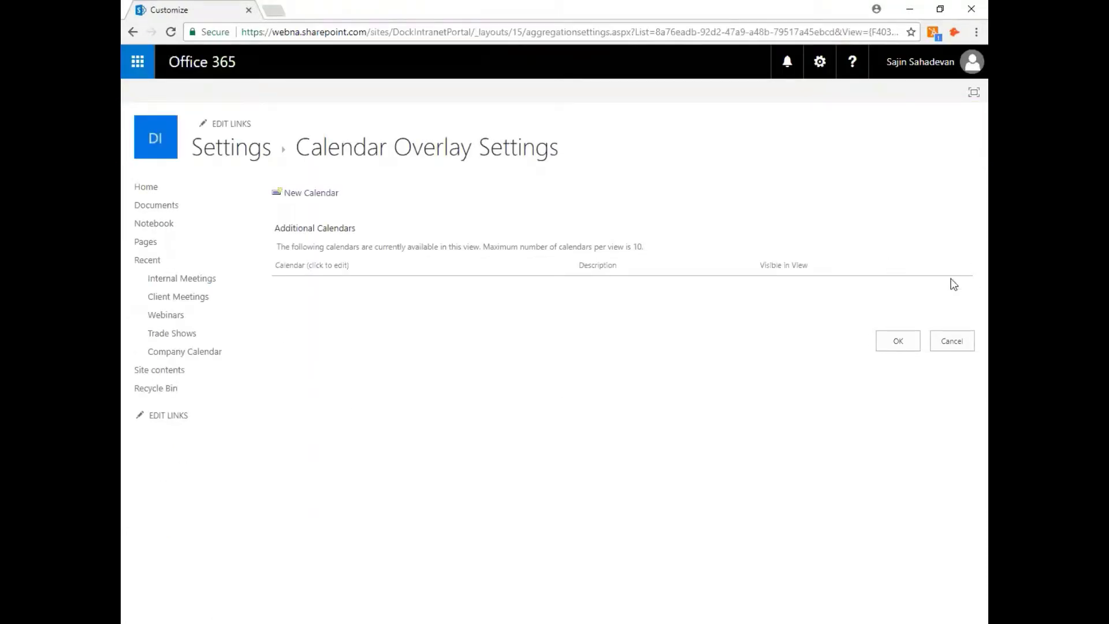
click(312, 194)
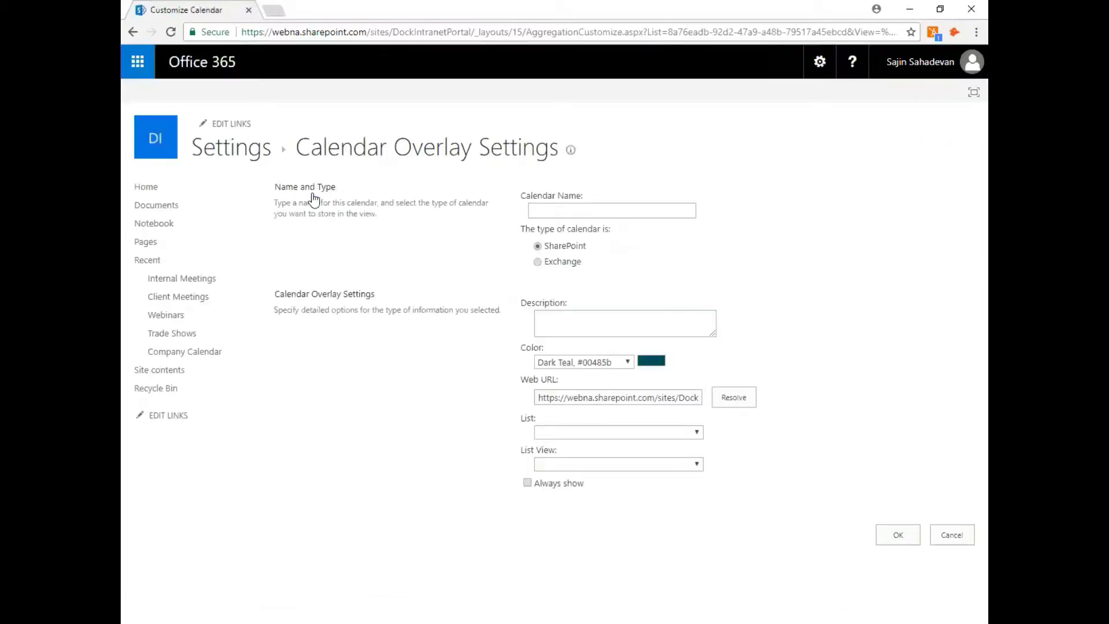
click(599, 212)
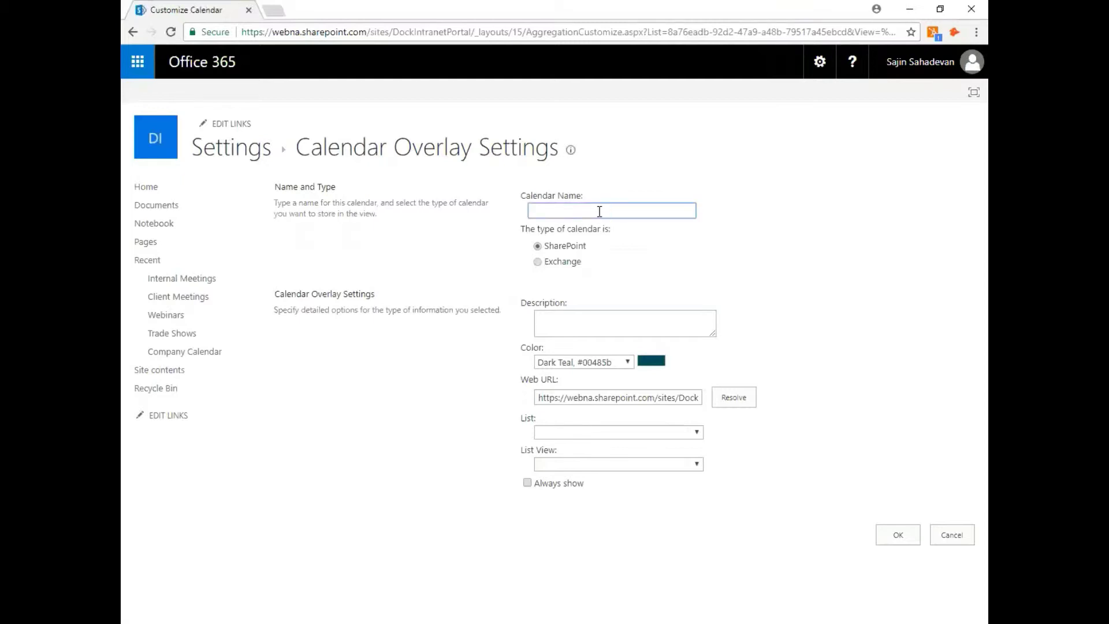
text(Trade Show)
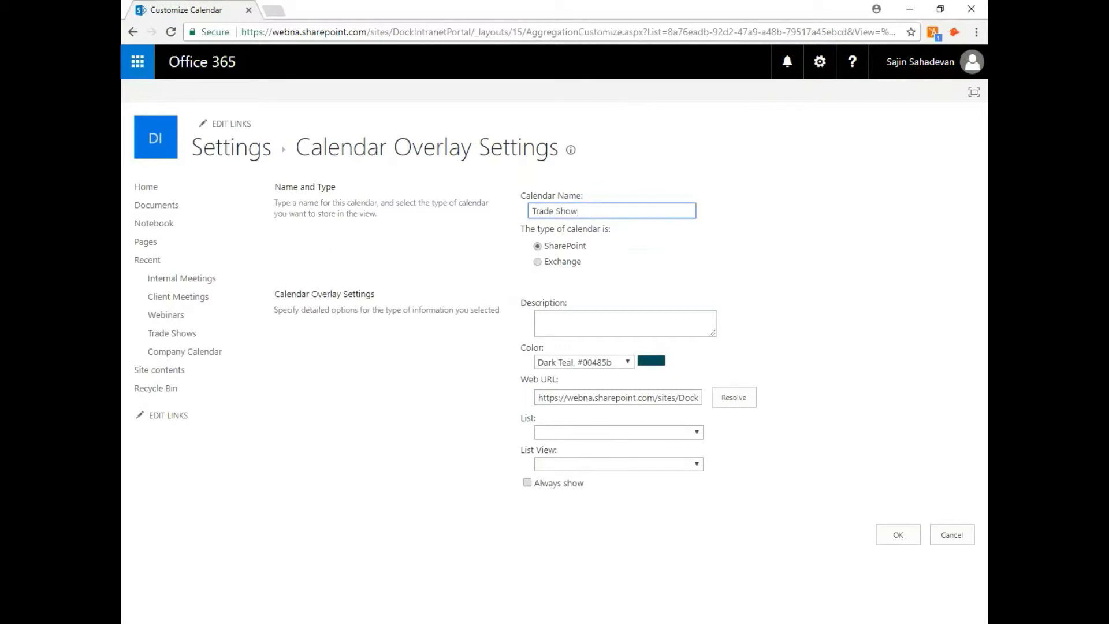
click(555, 261)
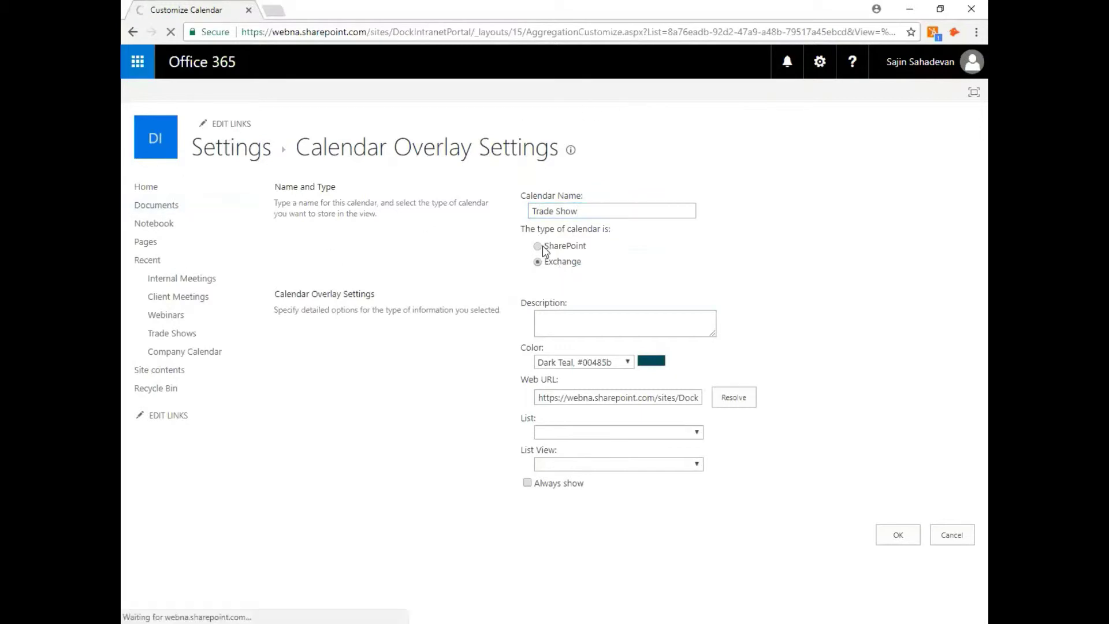
click(537, 247)
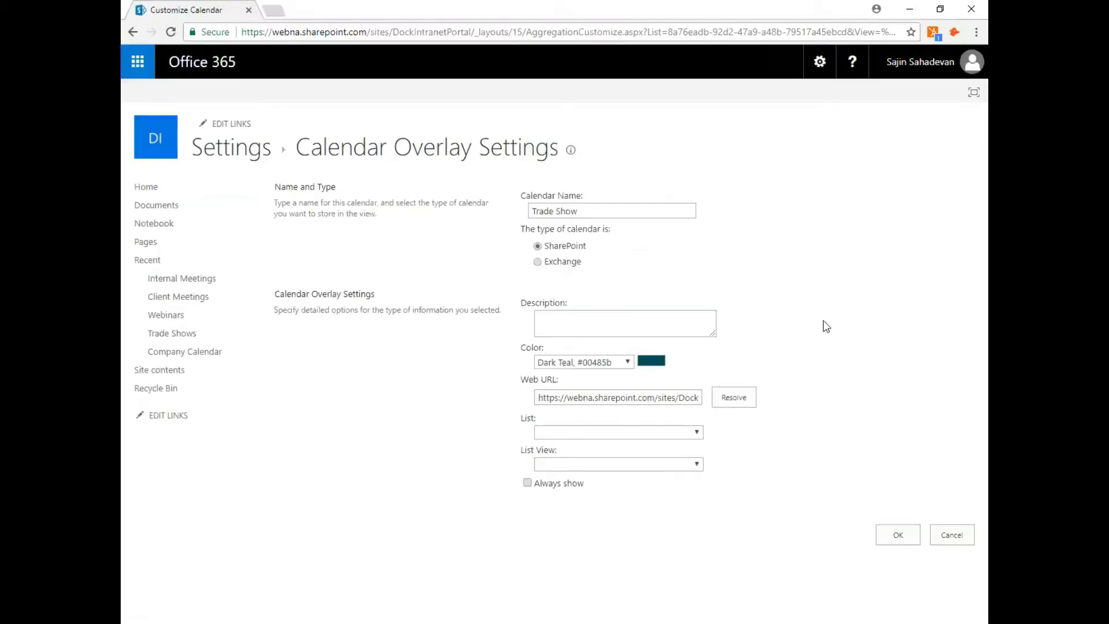
Set the Trade Show overlay's color to Red, #ed0033.
click(734, 397)
click(562, 327)
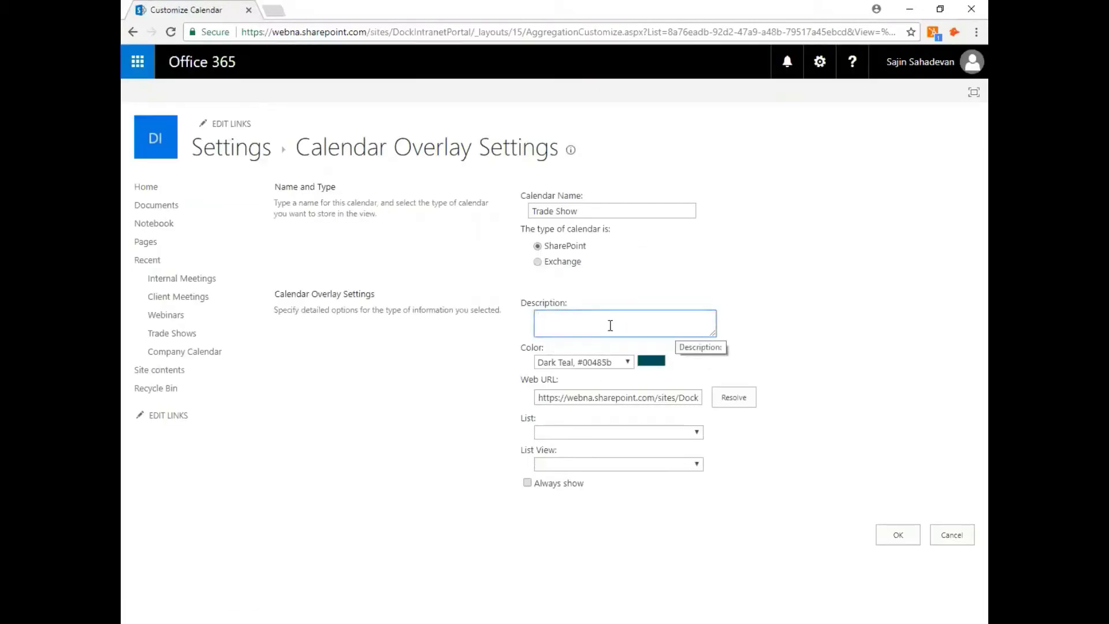
click(608, 362)
click(605, 382)
click(605, 362)
click(600, 411)
click(595, 364)
click(592, 430)
Resolve the overlay's Web URL for the DockIntranetPortal site and view the available calendar lists.
drag(574, 399, 731, 405)
click(656, 400)
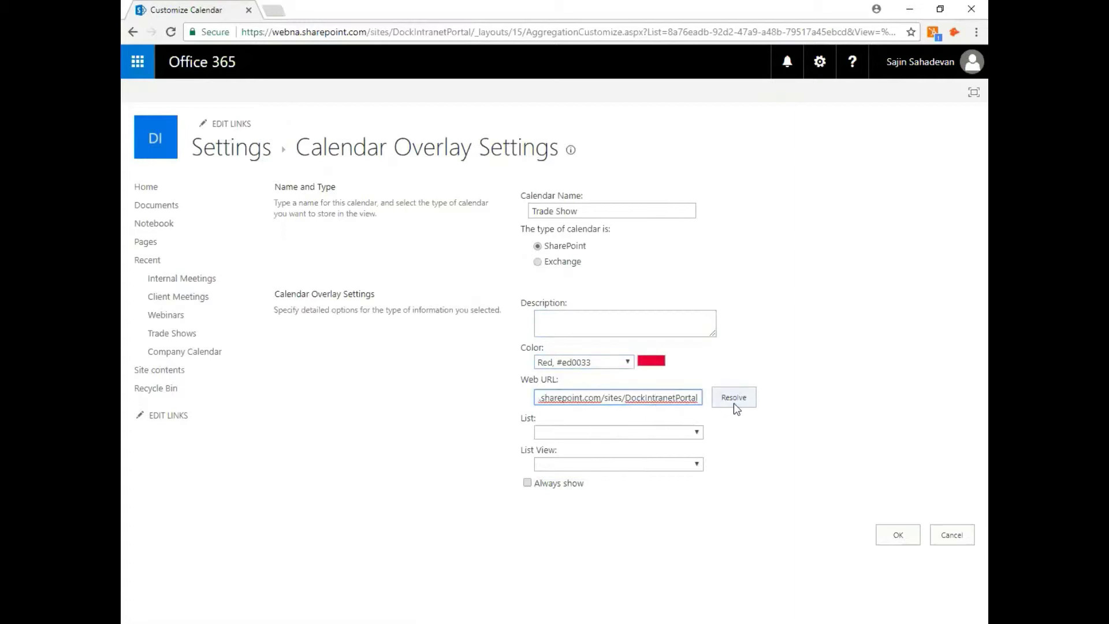
click(609, 434)
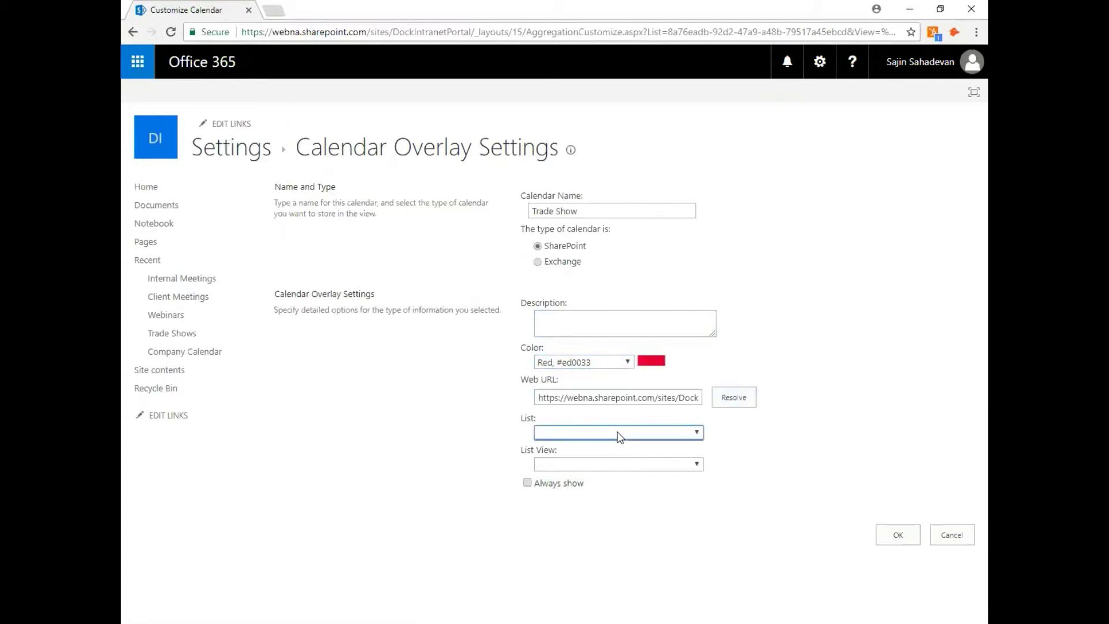
click(698, 464)
drag(681, 402, 751, 409)
click(660, 397)
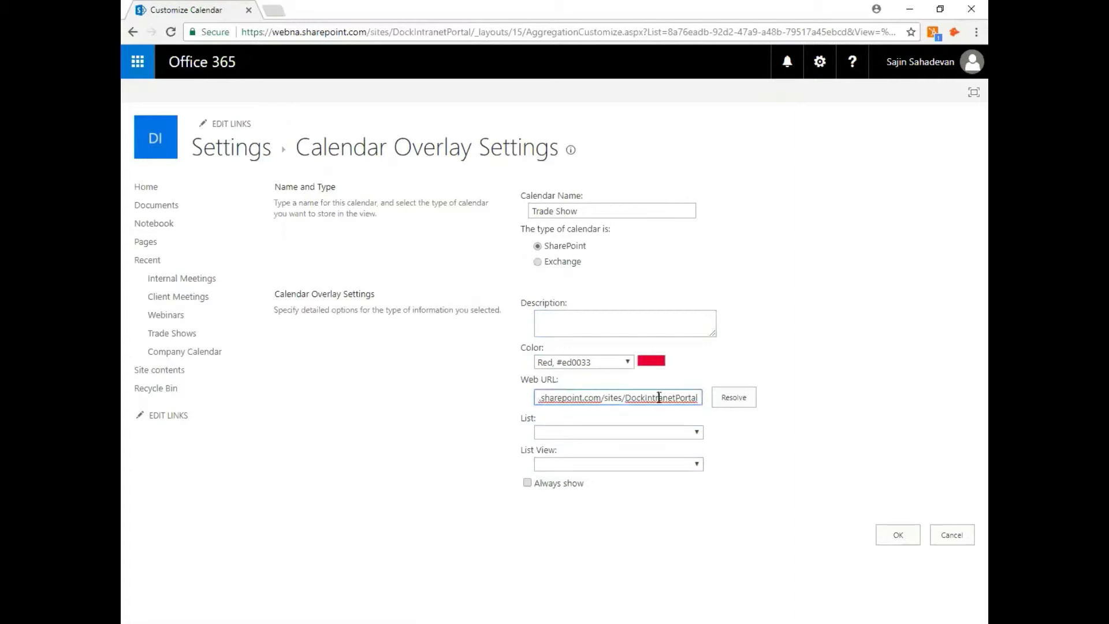
click(740, 400)
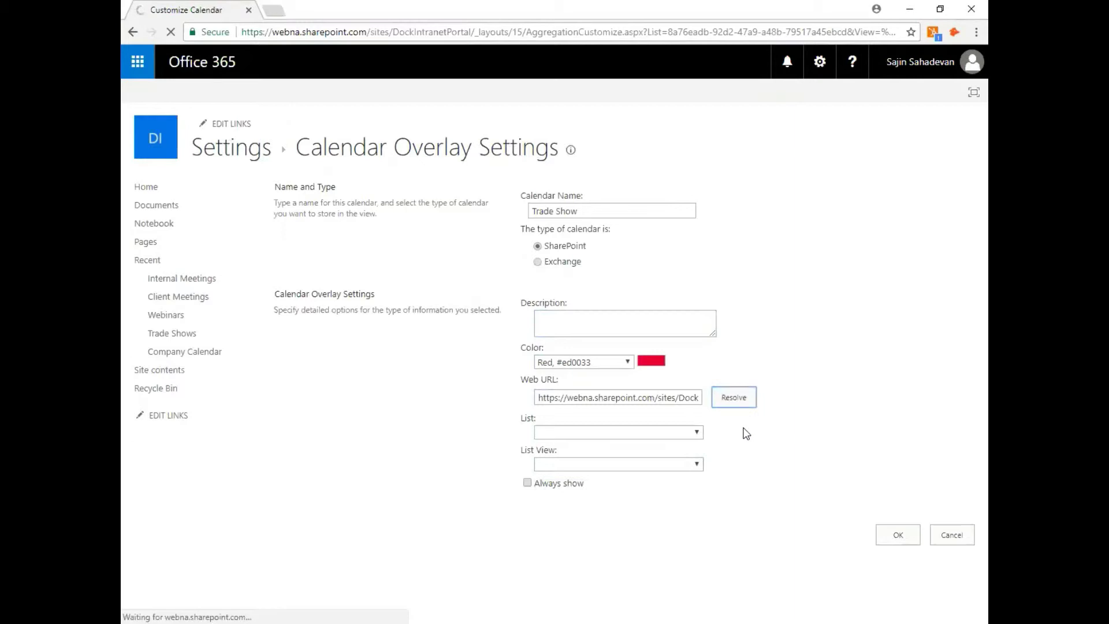
click(691, 434)
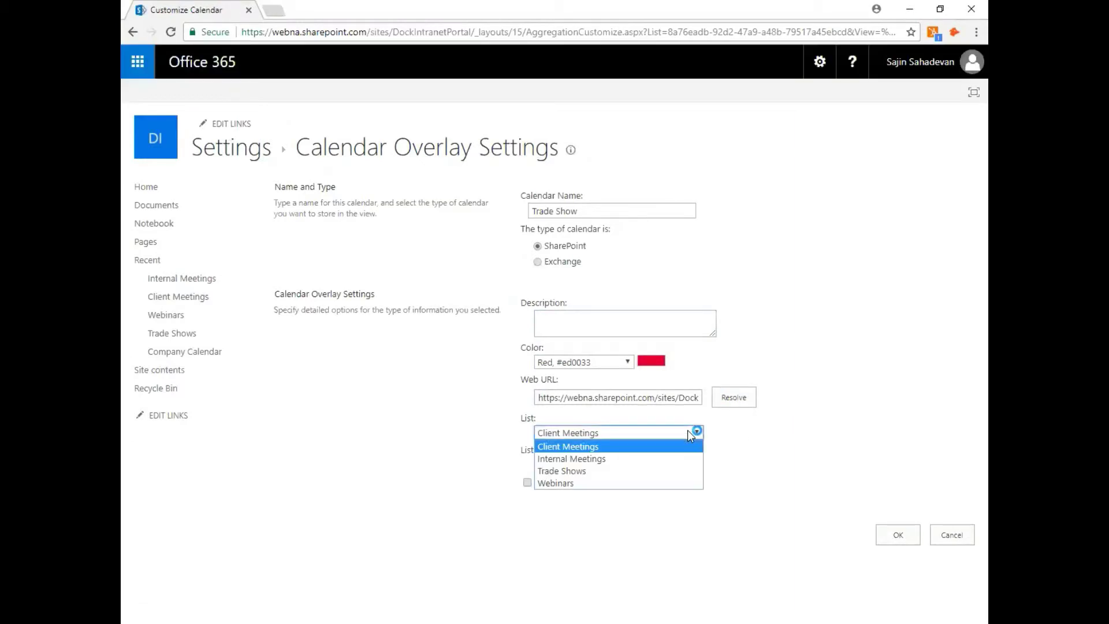
click(687, 432)
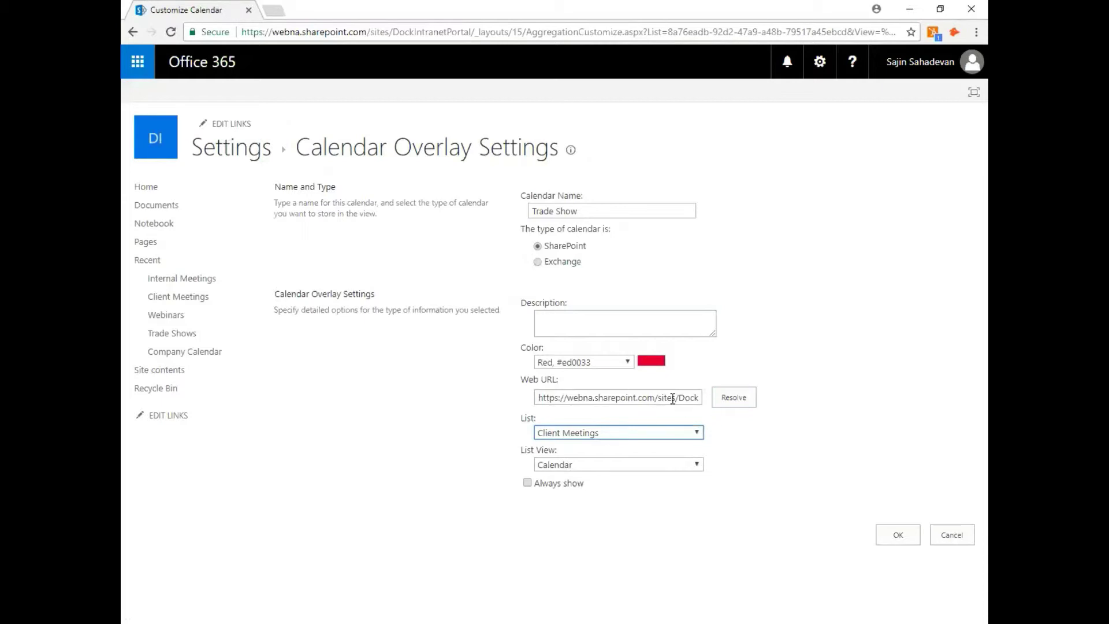
Choose Trade Shows as the source list for the red calendar overlay.
drag(672, 398, 783, 414)
click(651, 435)
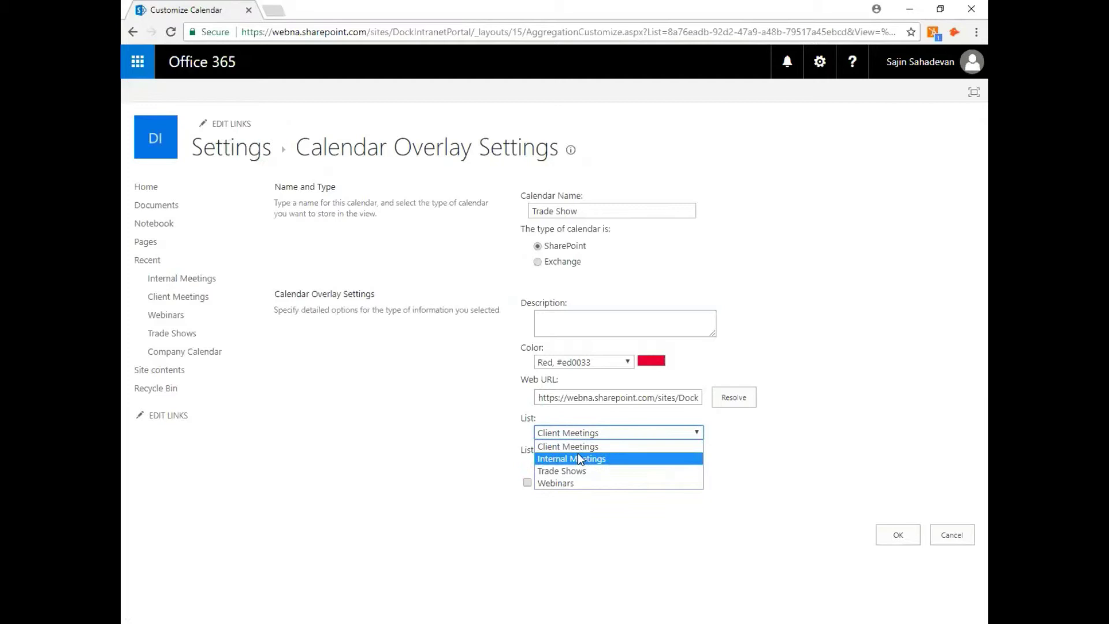
click(635, 471)
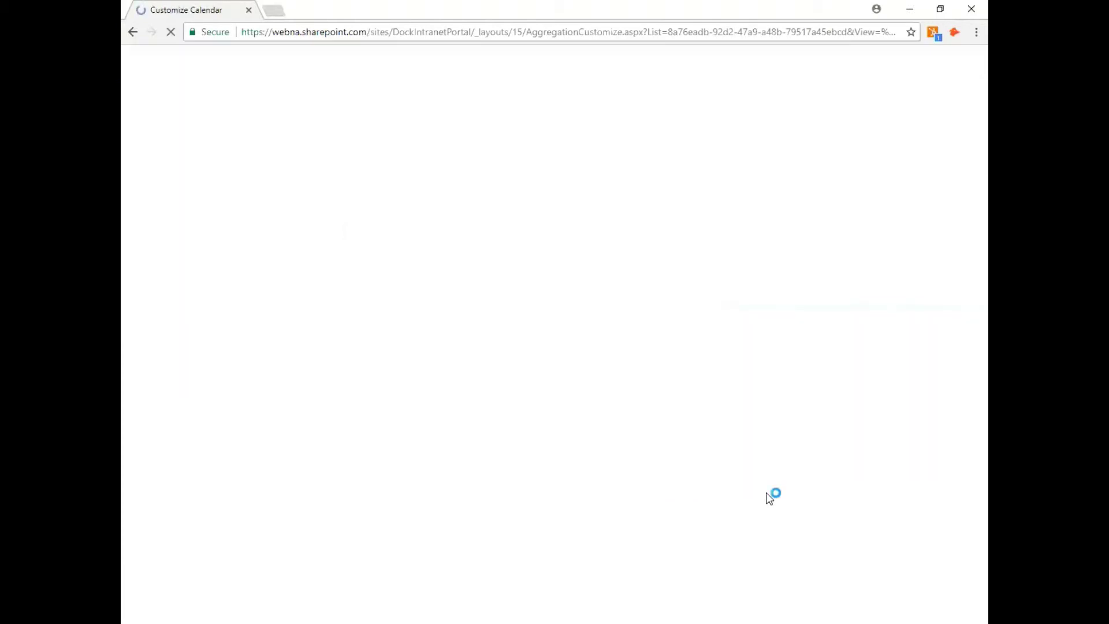
Rename the overlay to Trade Shows, keep its Calendar list view with Always show enabled, and save it.
click(597, 214)
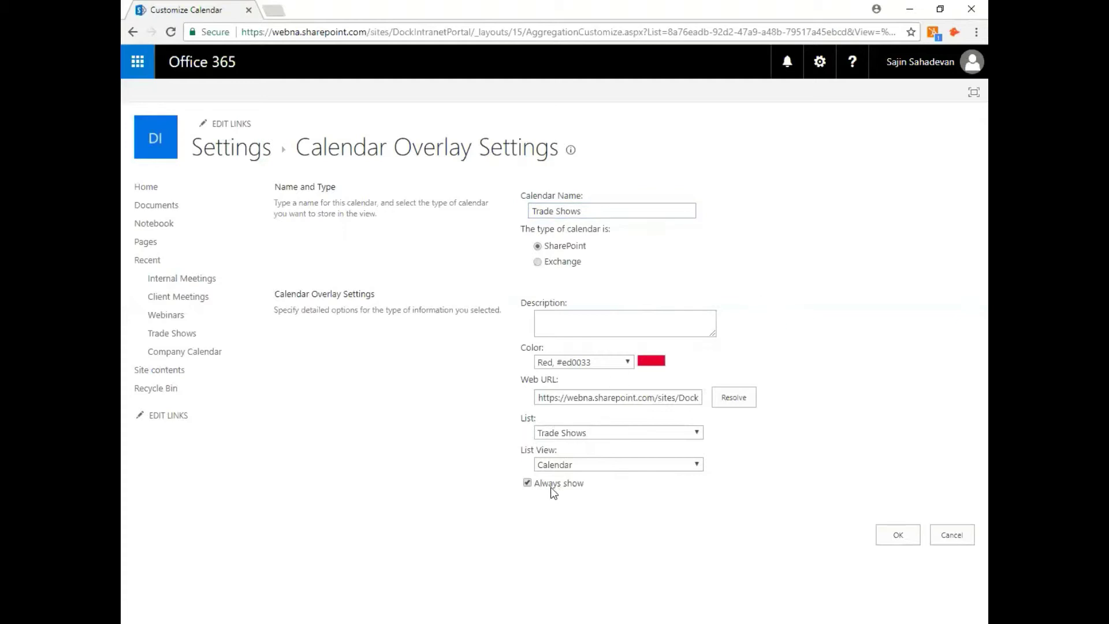
click(573, 463)
click(629, 465)
click(903, 534)
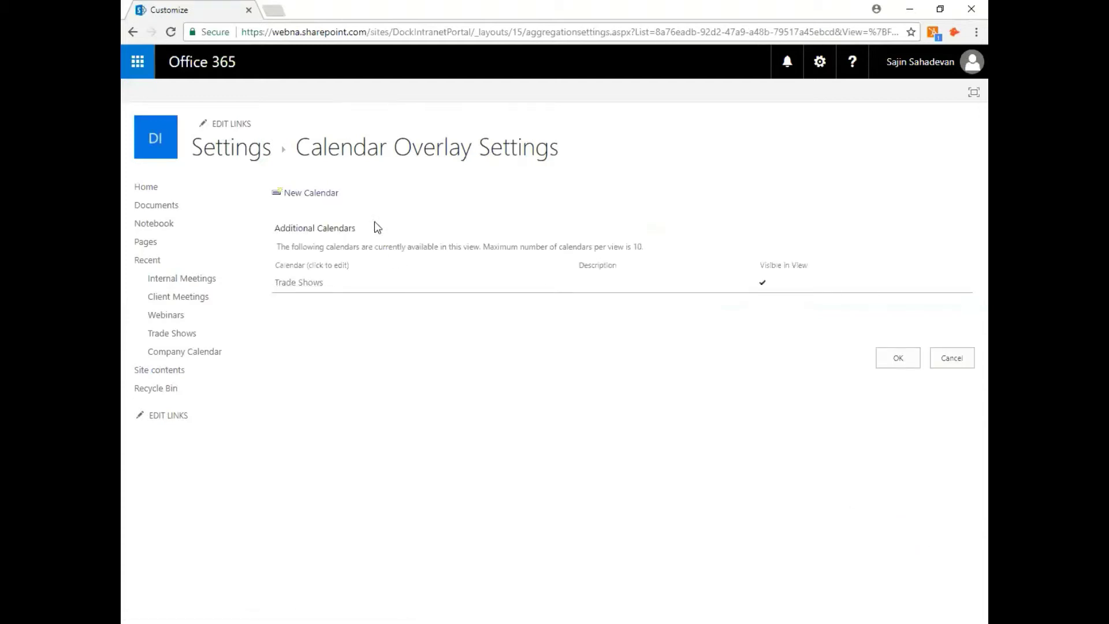
Add overlays for Webinars, Client Meetings and Internal Meetings, and save Company Calendar's overlay settings.
click(308, 195)
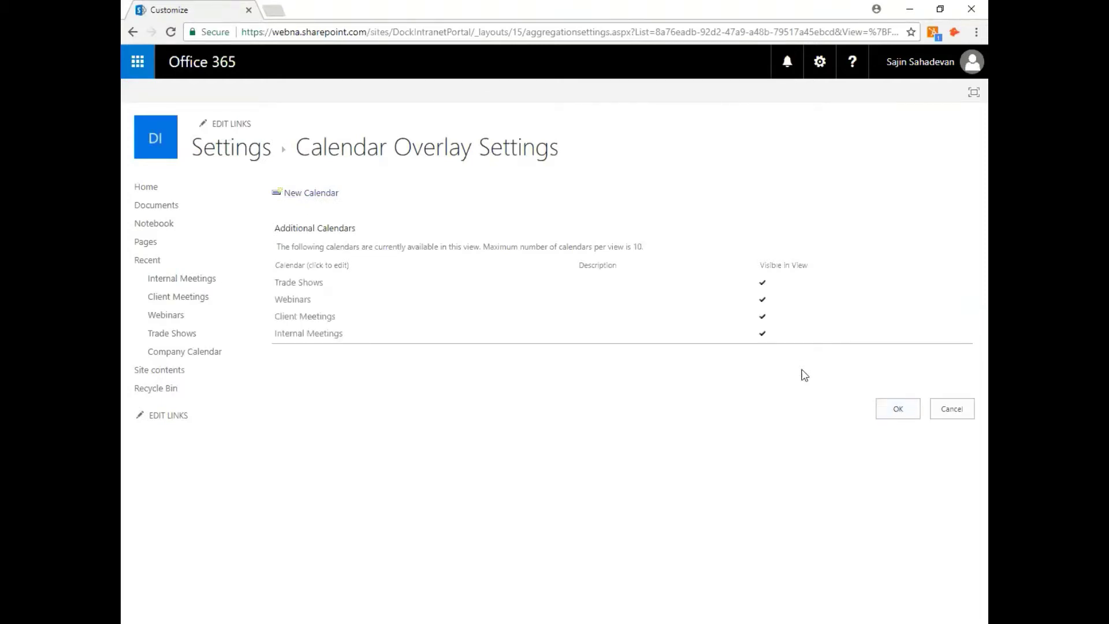
click(896, 411)
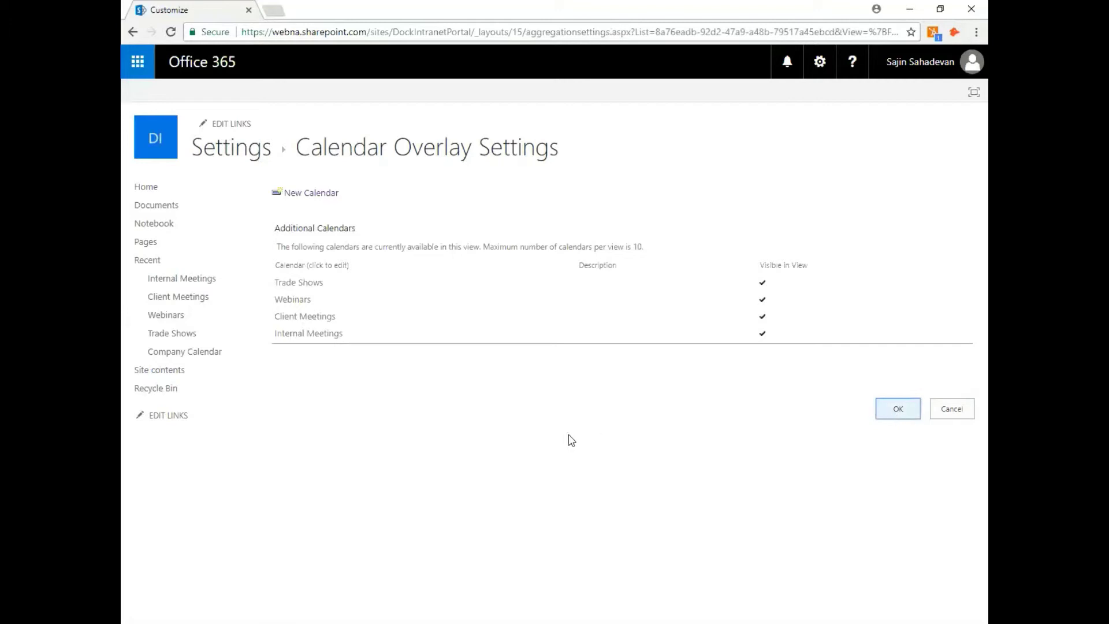
click(898, 408)
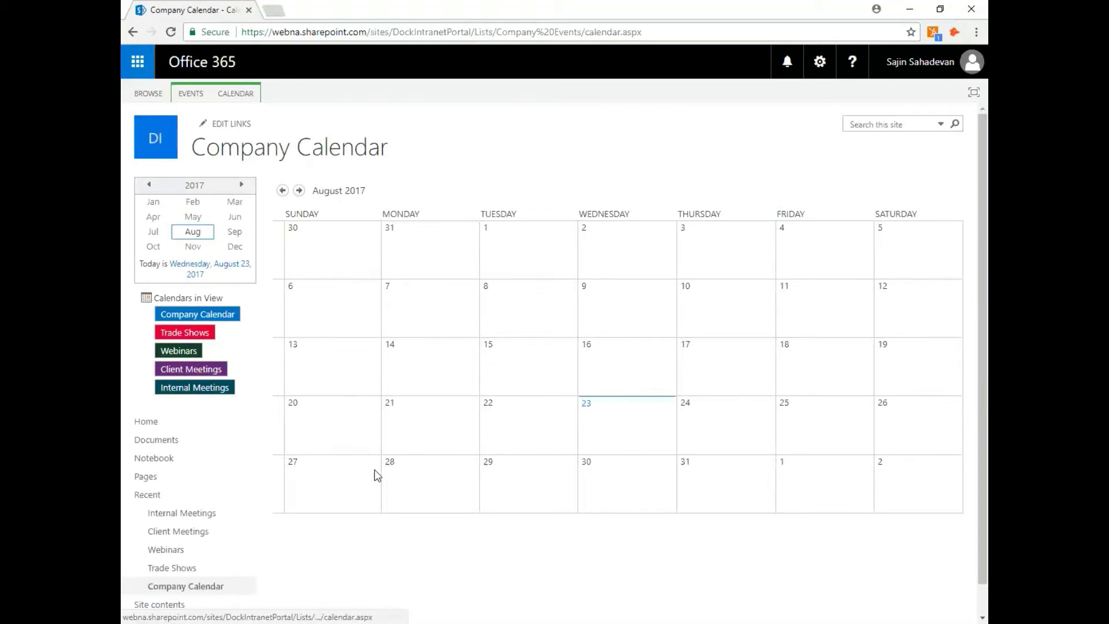
Open the Trade Shows calendar and start a new event on August 8, 2017, titled Dock Product Launch - Trade Center.
click(201, 338)
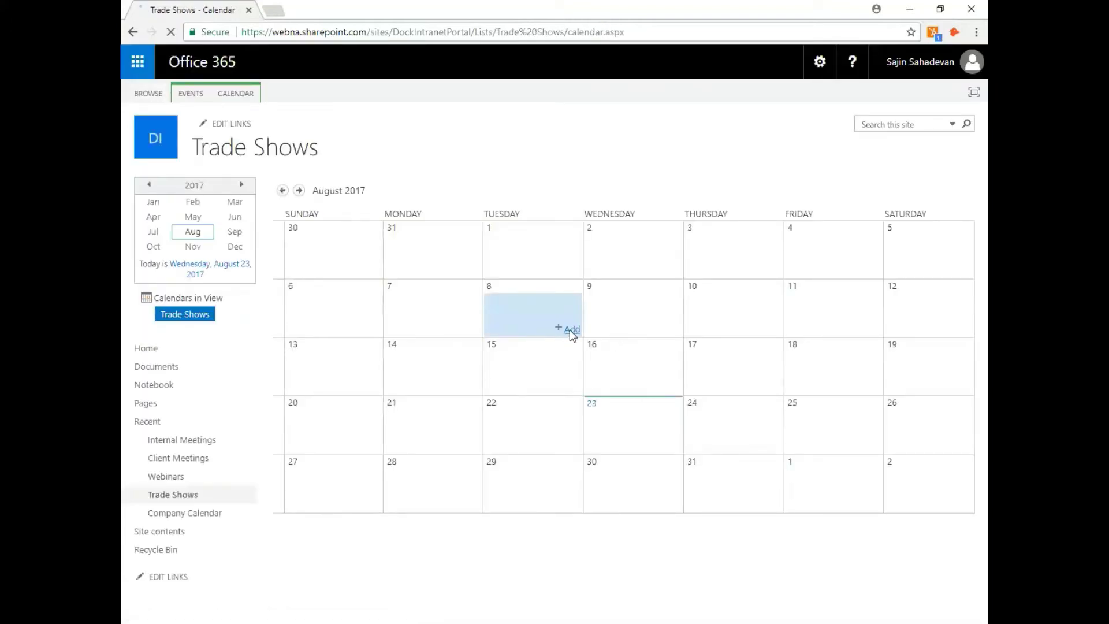
click(570, 330)
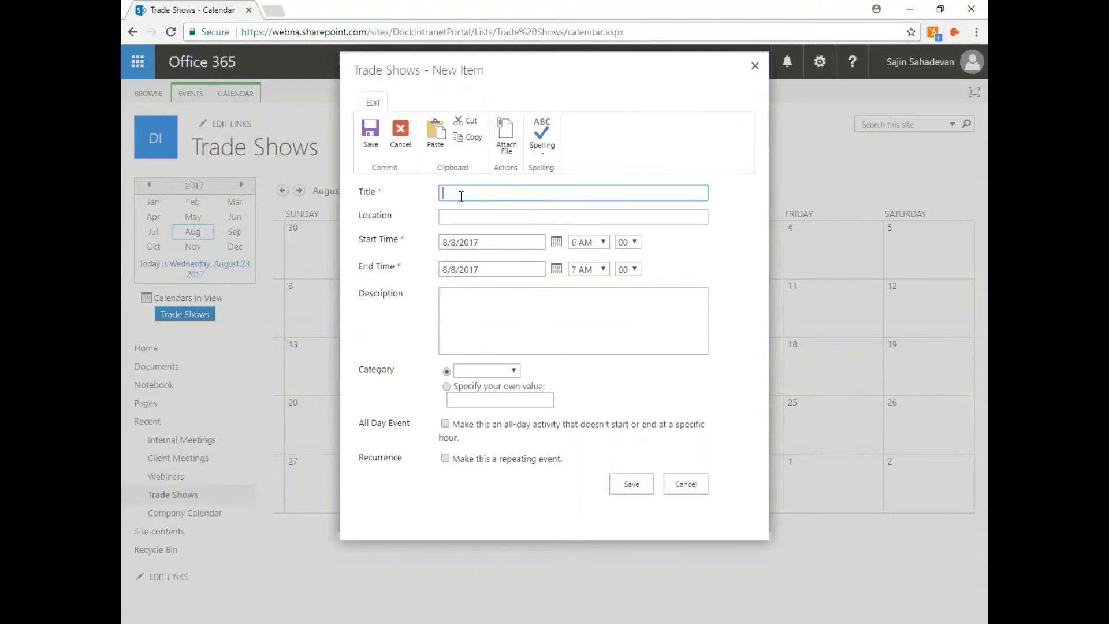
text(ock Produc)
text(Center)
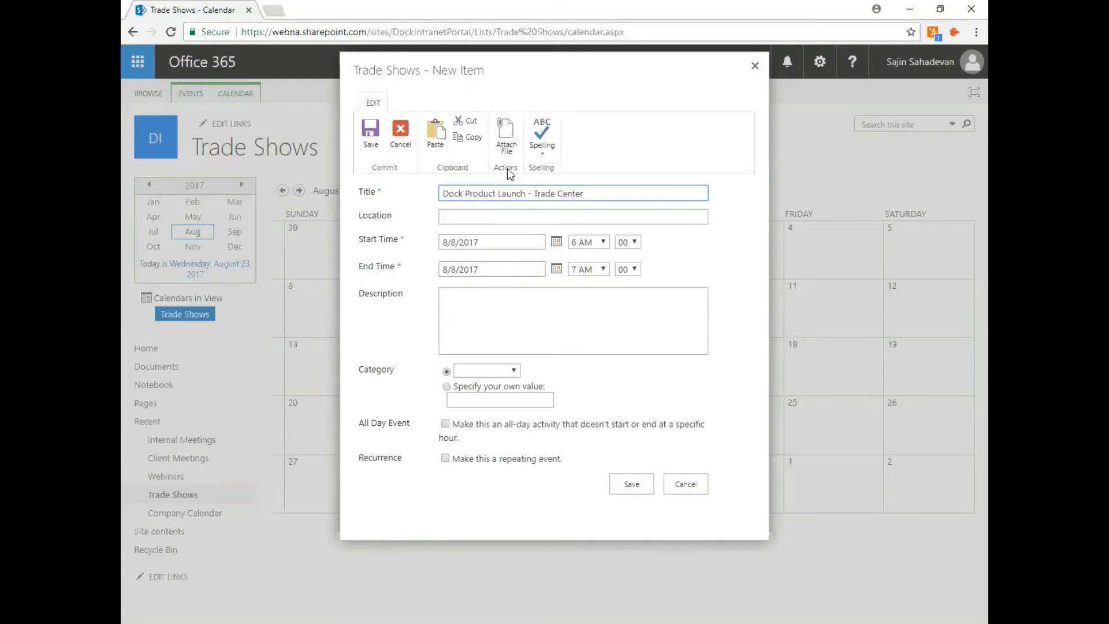
Shorten the event title to Dock Product Launch and set the location to Trade Center, FL.
drag(531, 193, 636, 204)
key(ctrl+c)
key(BackSpace)
click(536, 219)
key(ctrl+v)
click(538, 193)
key(BackSpace)
key(BackSpace)
key(BackSpace)
text(h)
click(524, 217)
text(, FLK)
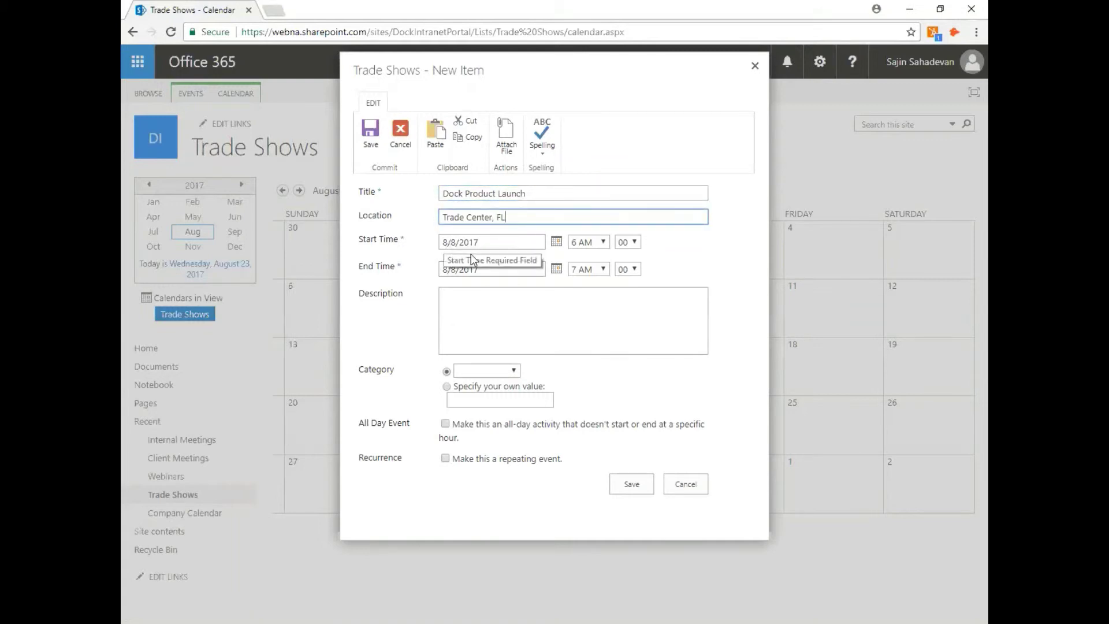
Schedule the product launch event for 8/23/2017 from 9 AM to 4 PM.
click(452, 242)
double_click(443, 243)
click(459, 246)
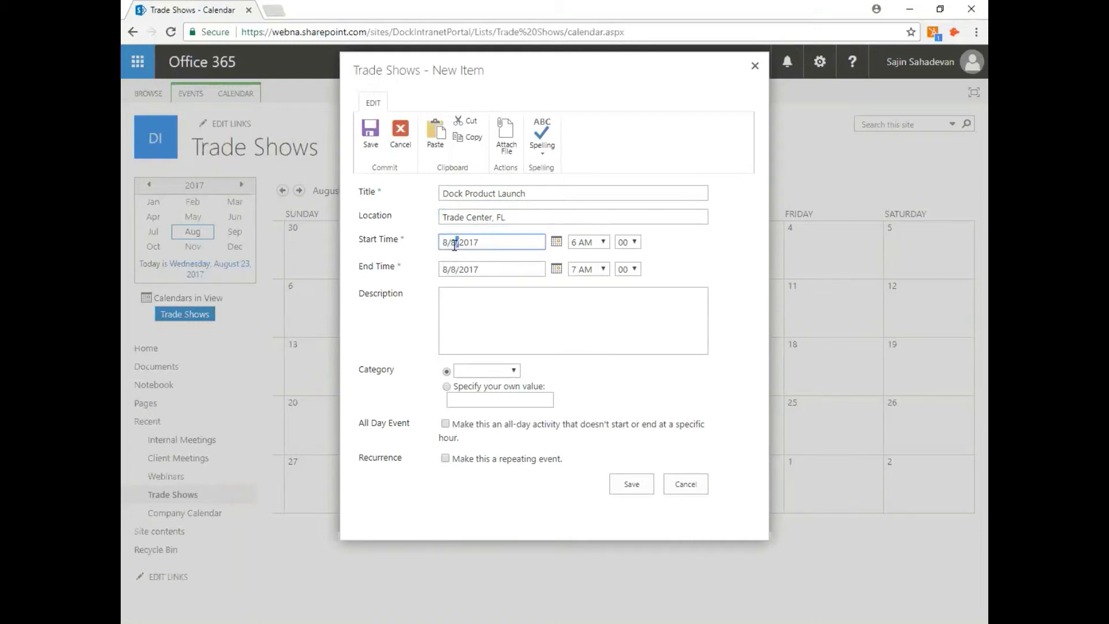
text(23)
key(Tab)
click(592, 245)
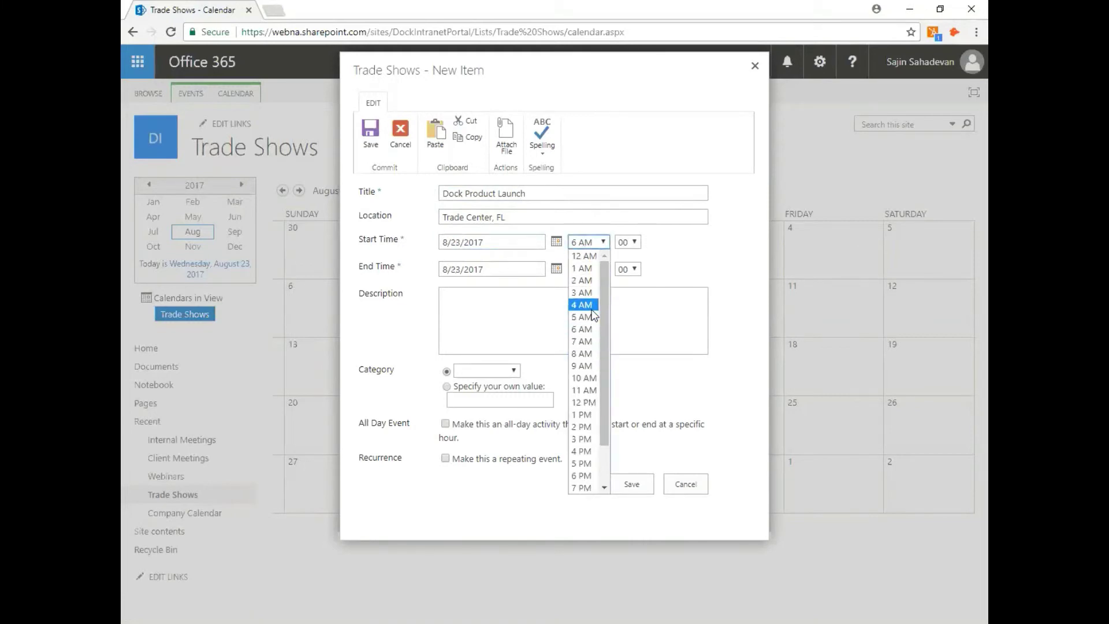
click(582, 366)
click(583, 270)
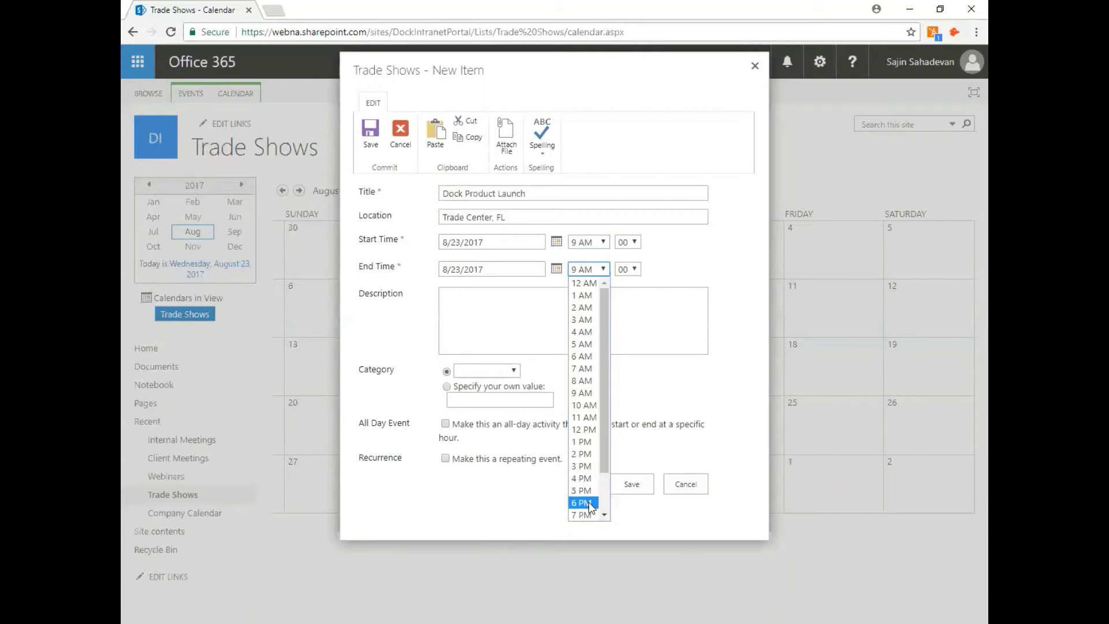
click(586, 481)
Save the product launch event with the Business category and check it on Company Calendar.
click(490, 313)
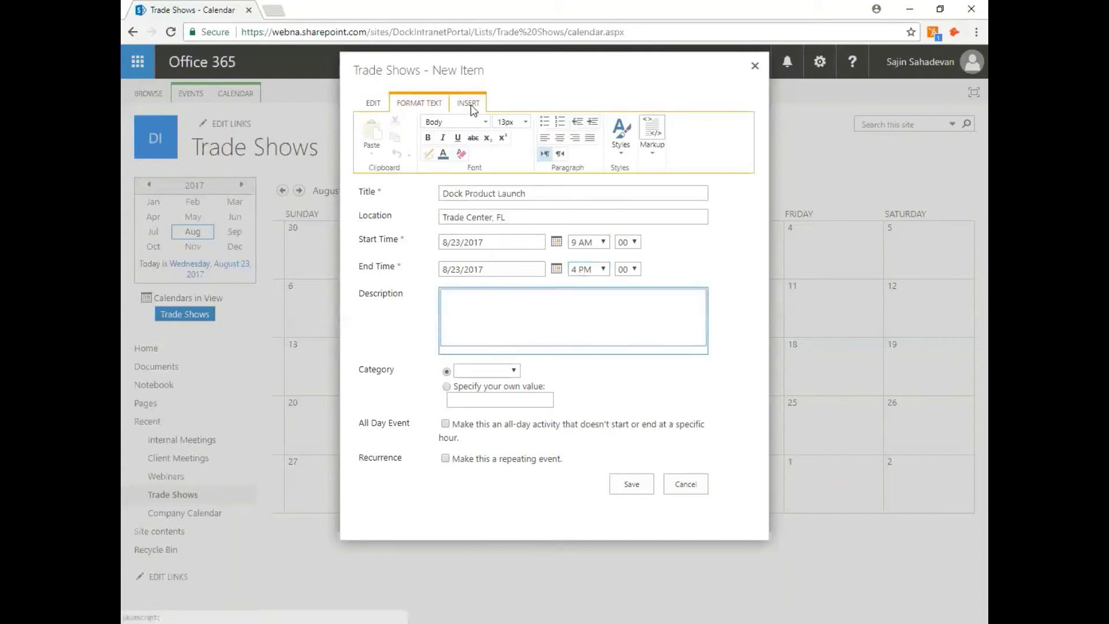
click(485, 372)
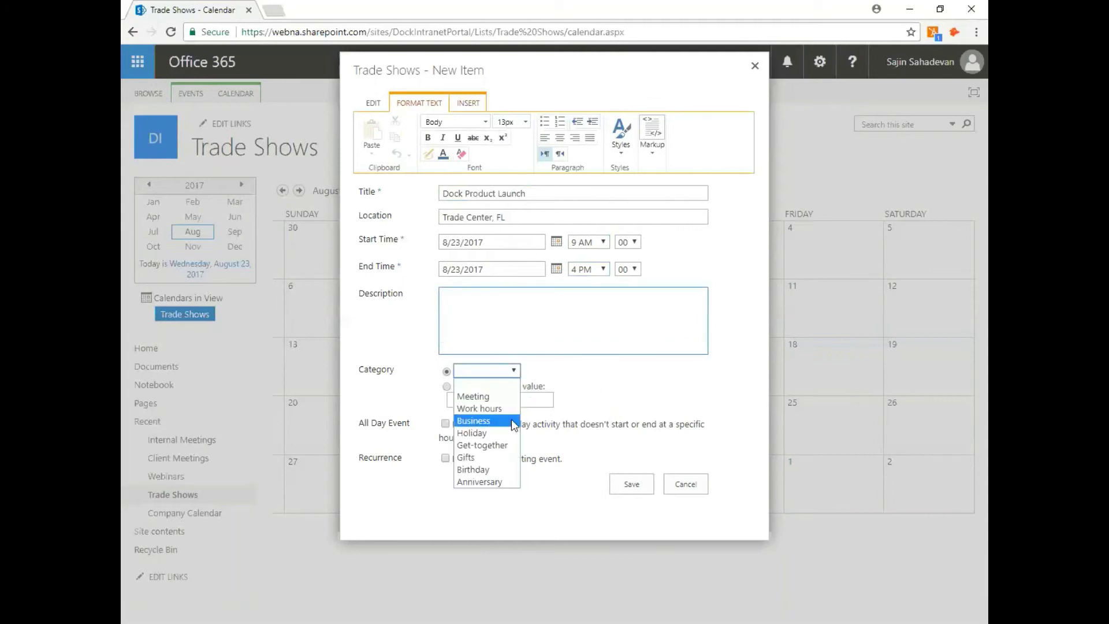
click(512, 425)
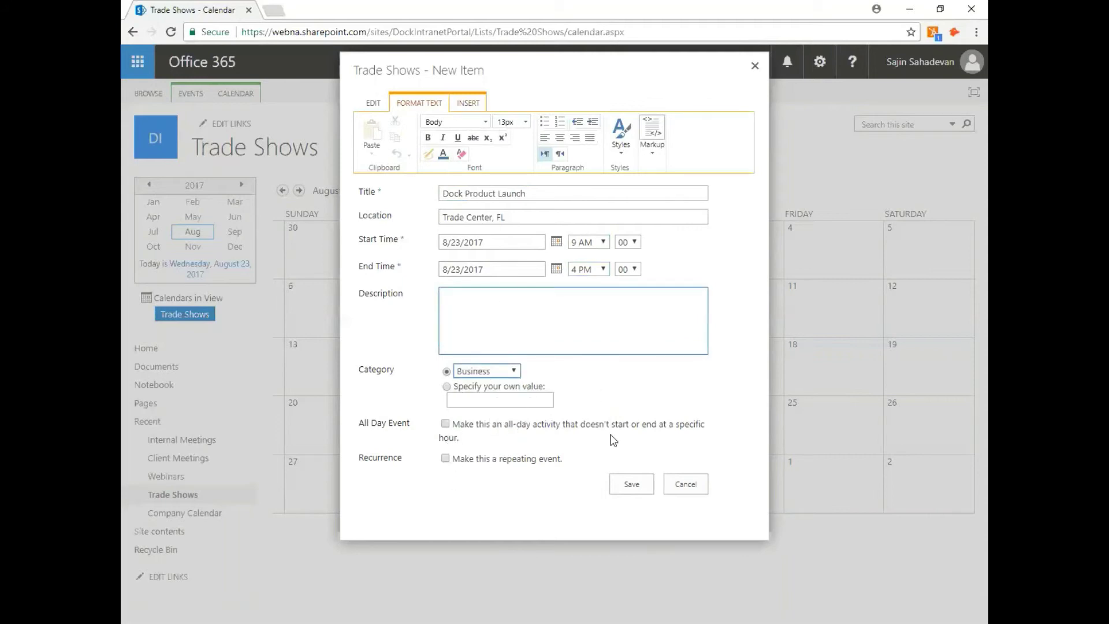
click(633, 490)
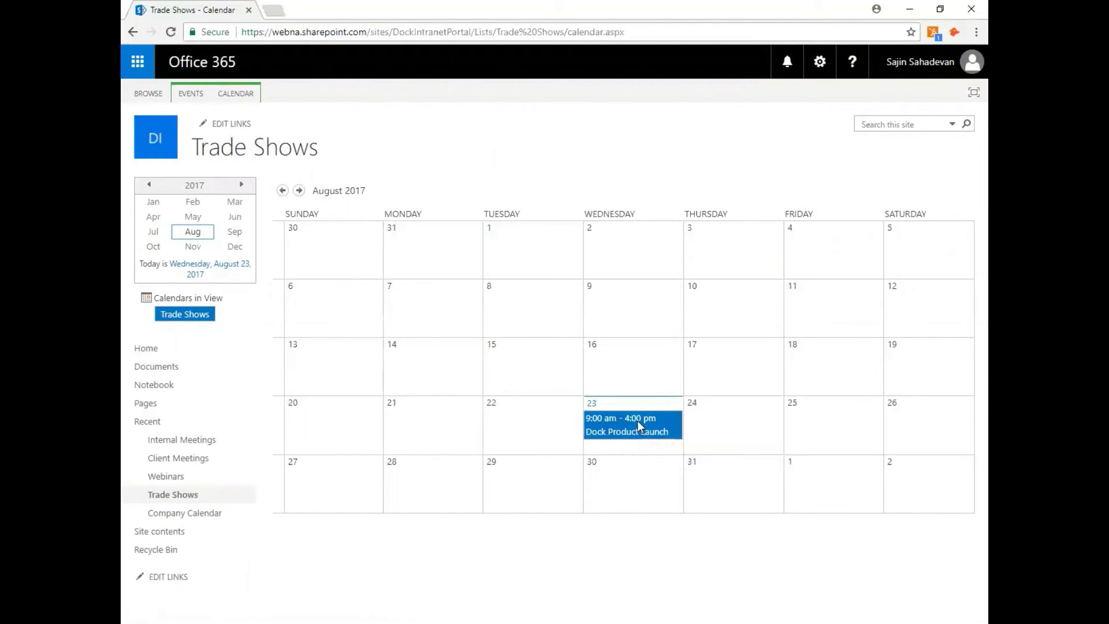
click(219, 513)
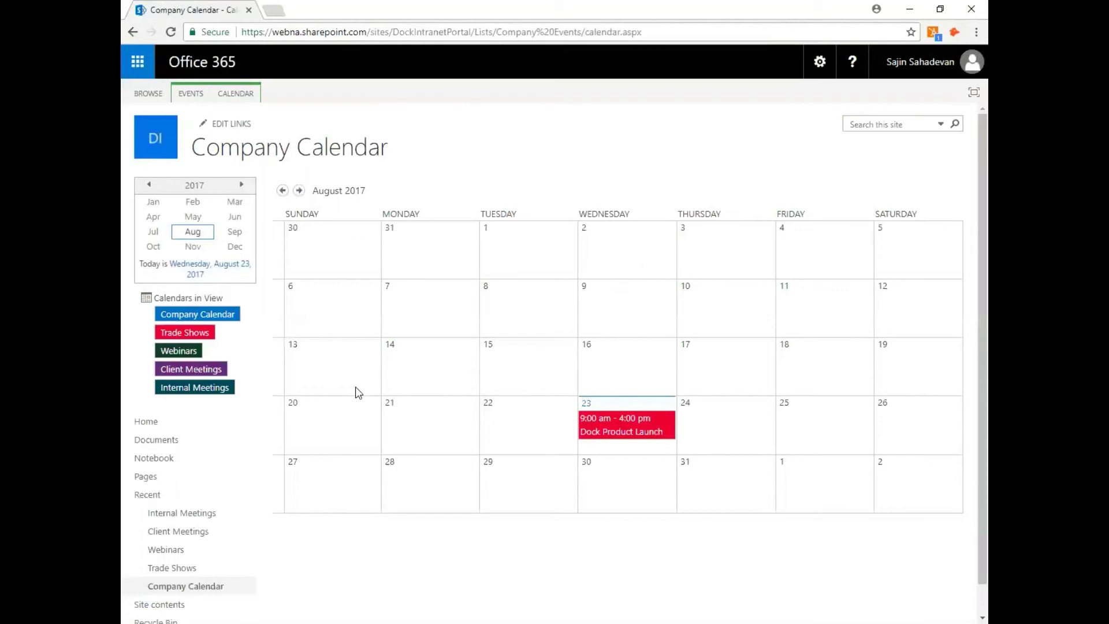
Open the Webinars calendar and start a new event on August 25, 2017, titled Dock Webinar, with location Online Event.
click(171, 353)
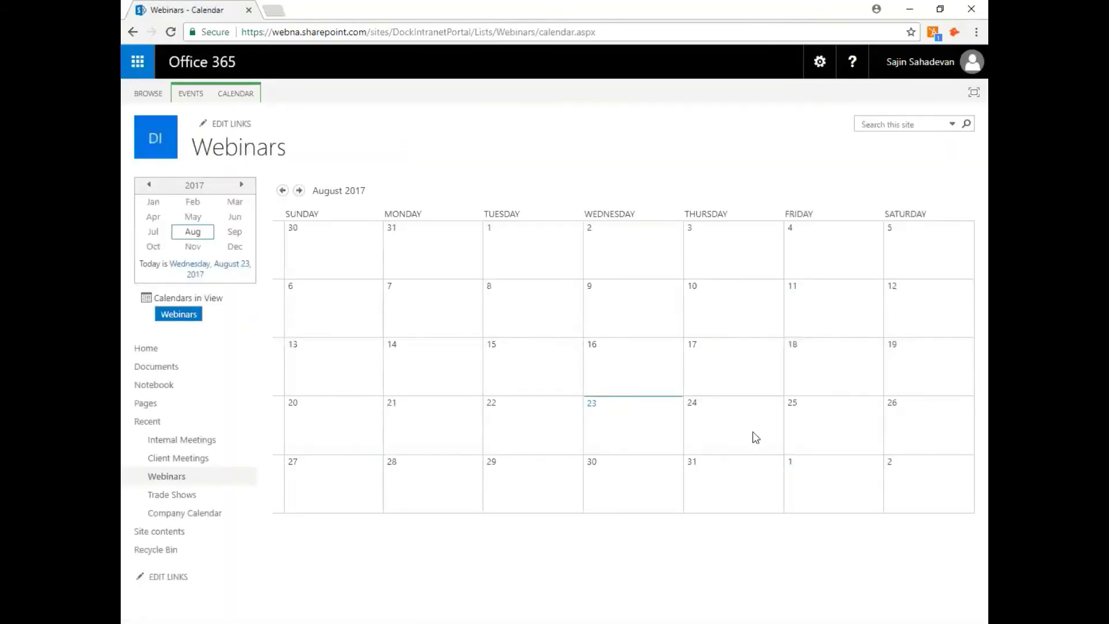
double_click(827, 420)
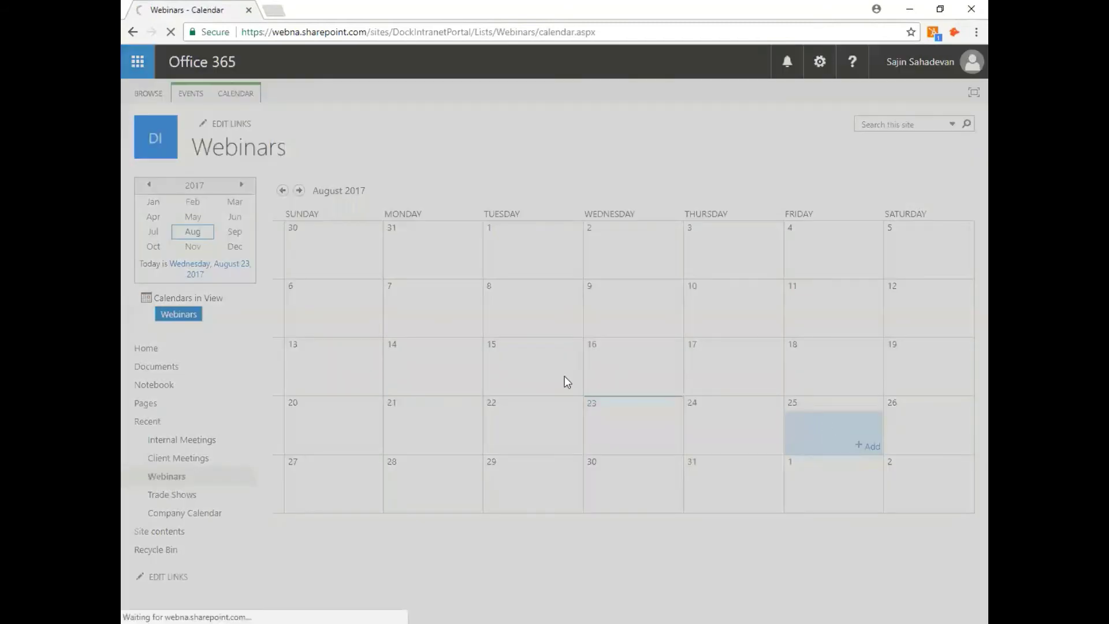
text(Dock Web)
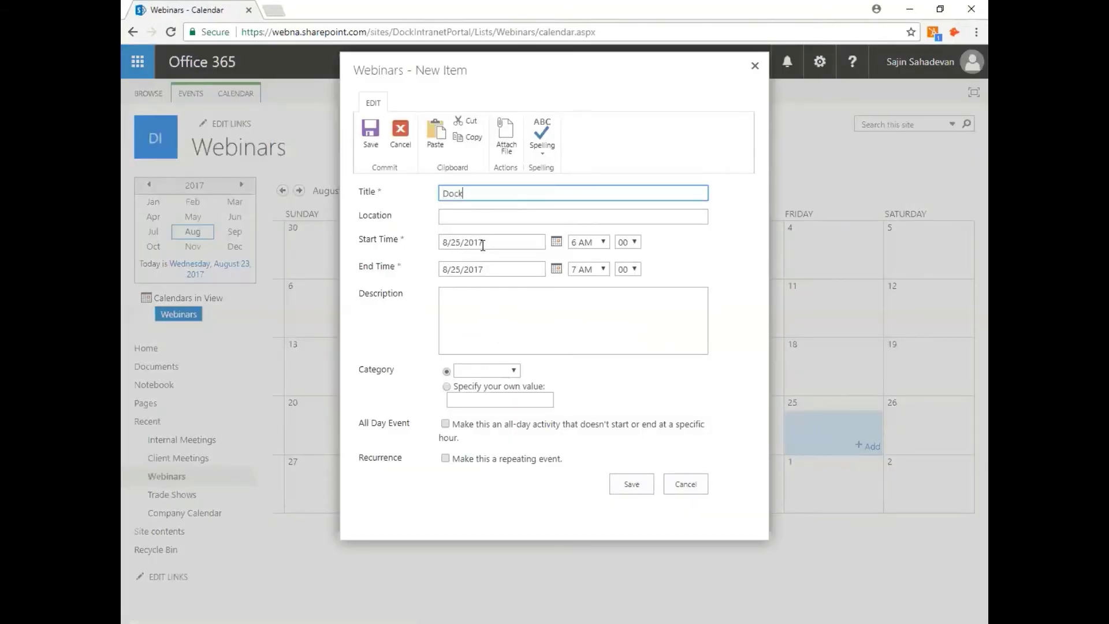
key(Tab)
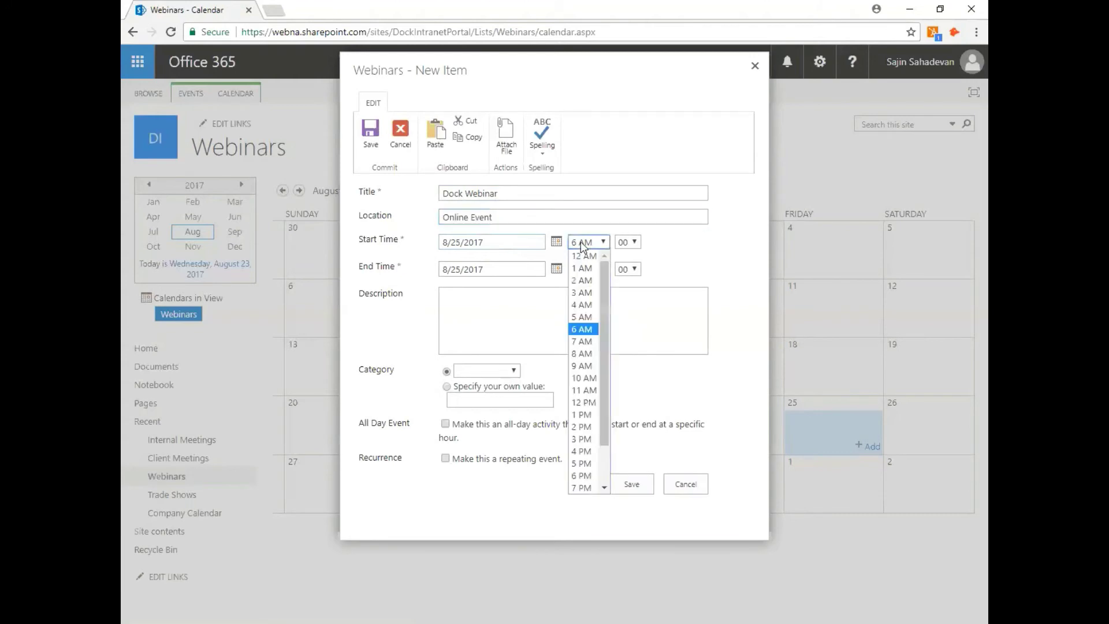
Set the webinar's start time to 11 AM and its category to Meeting, and save the event.
click(584, 390)
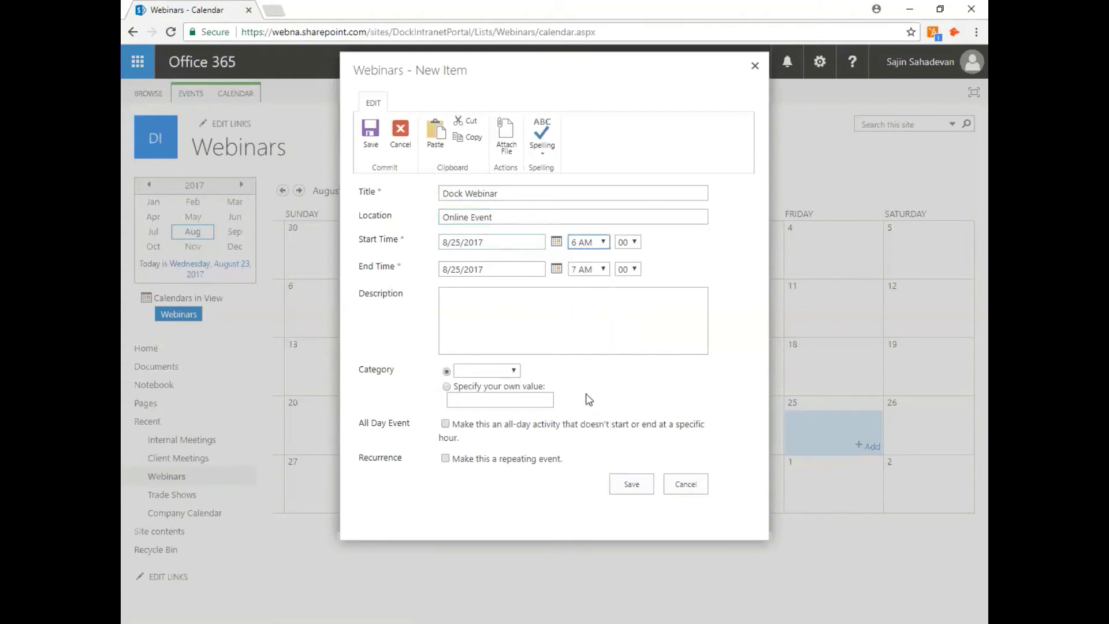
click(489, 371)
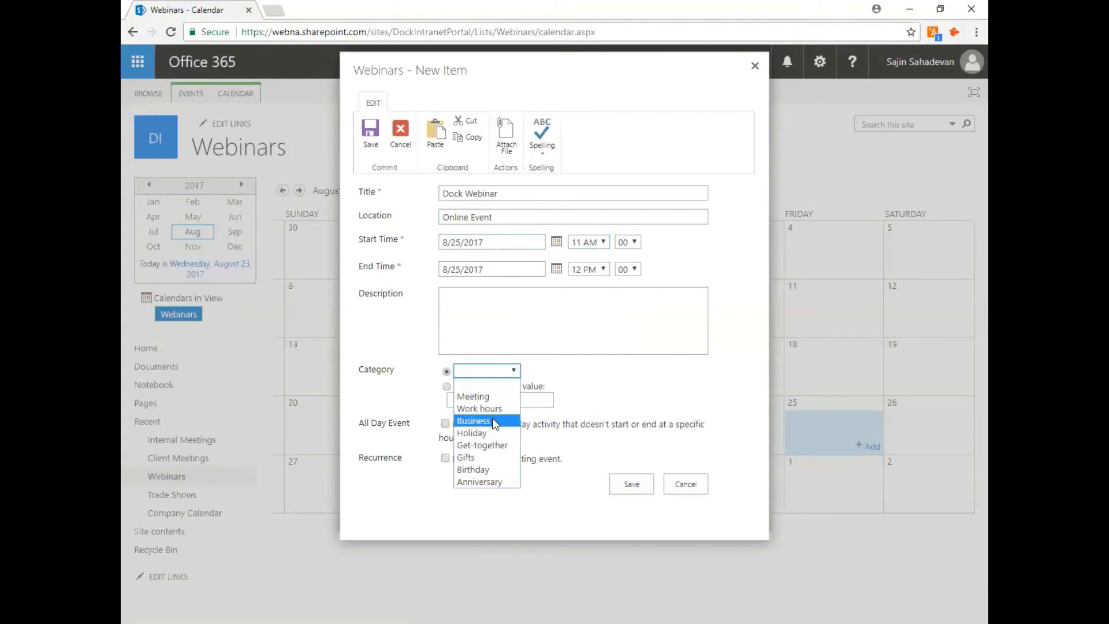
click(502, 396)
click(631, 485)
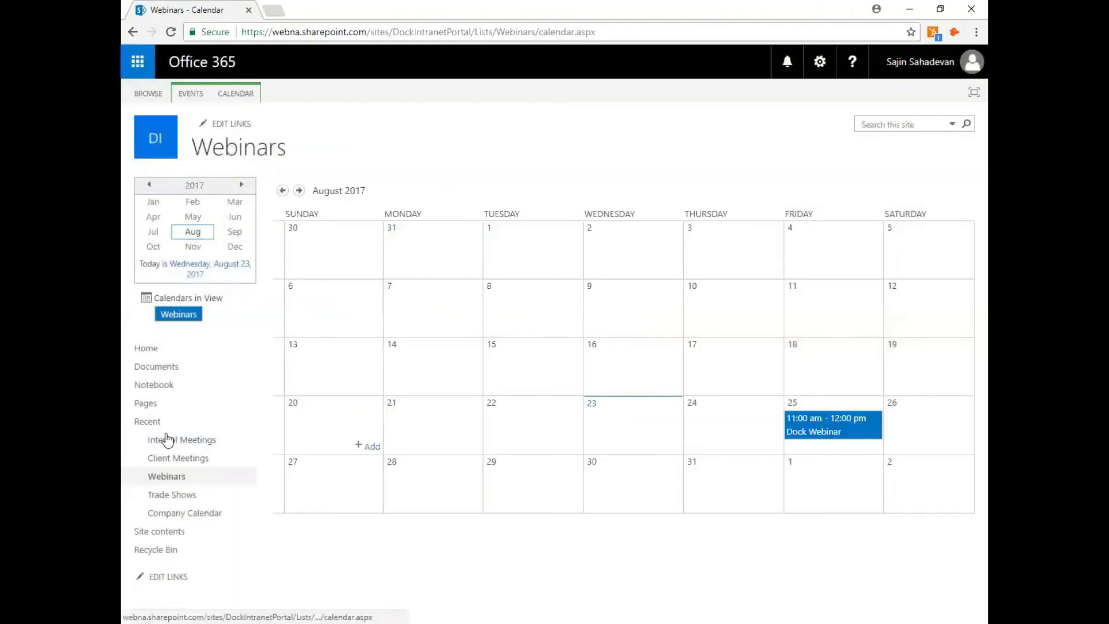
Open Company Calendar to review the overlaid events and try to connect the calendar to Outlook.
click(190, 514)
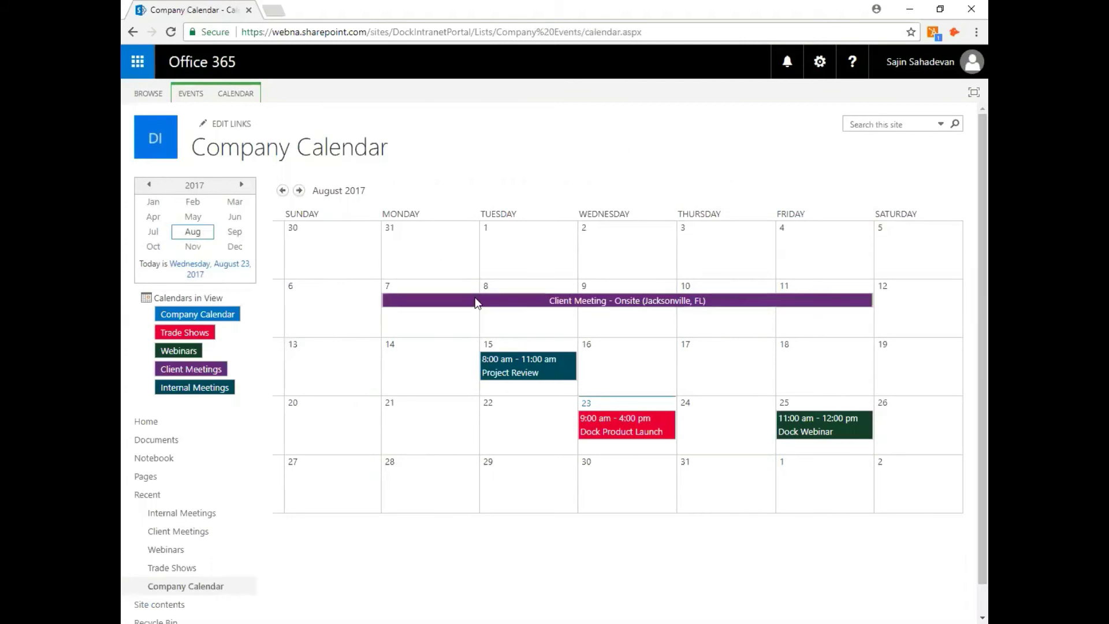
click(234, 98)
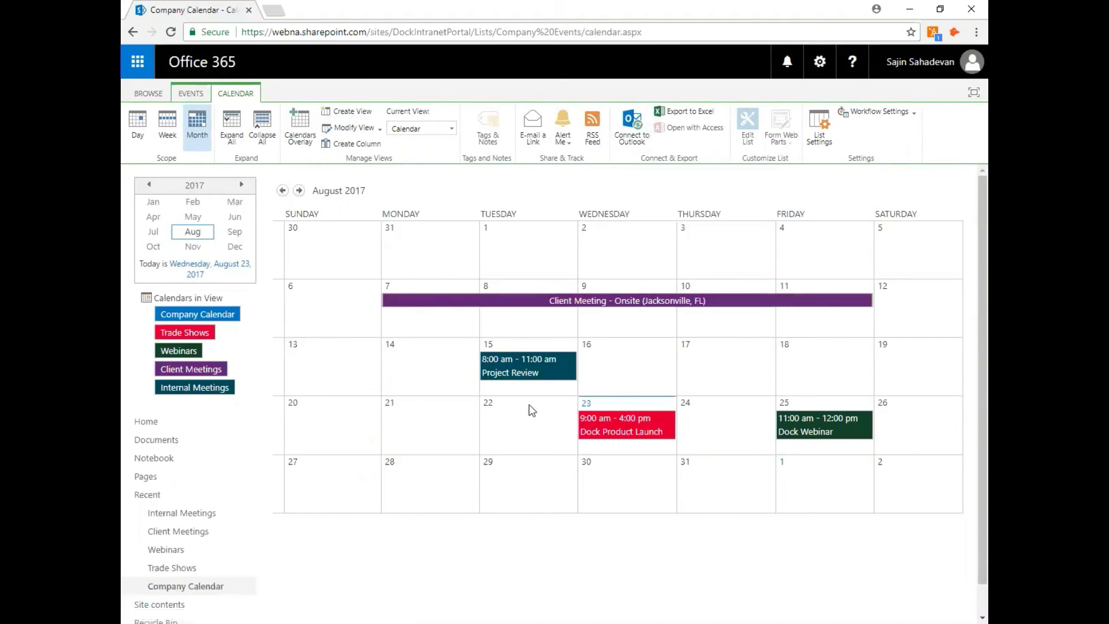
click(632, 134)
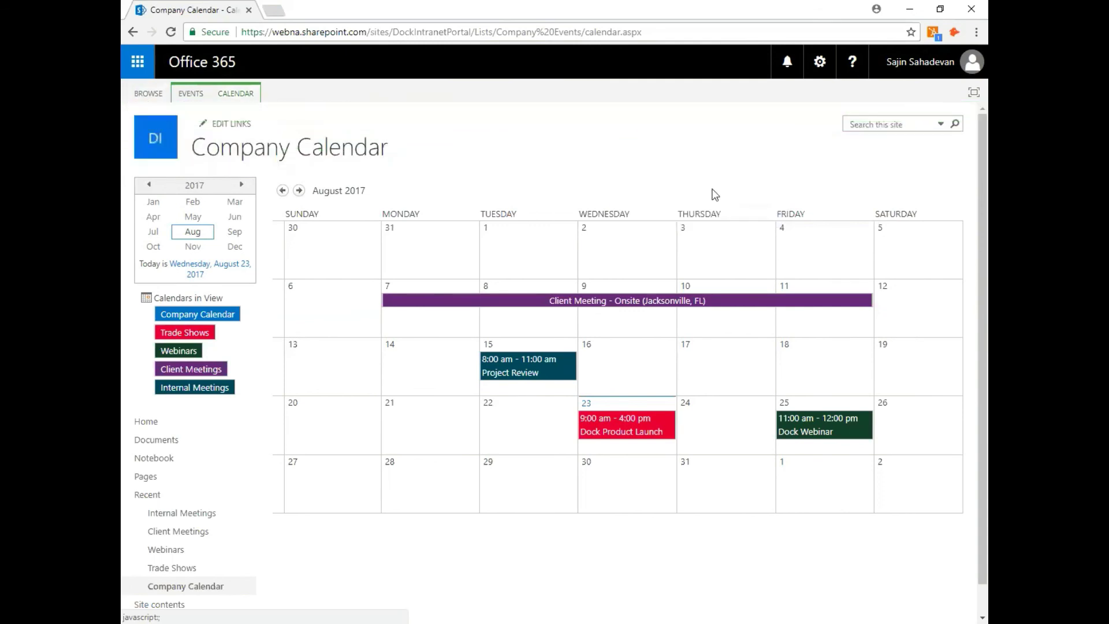